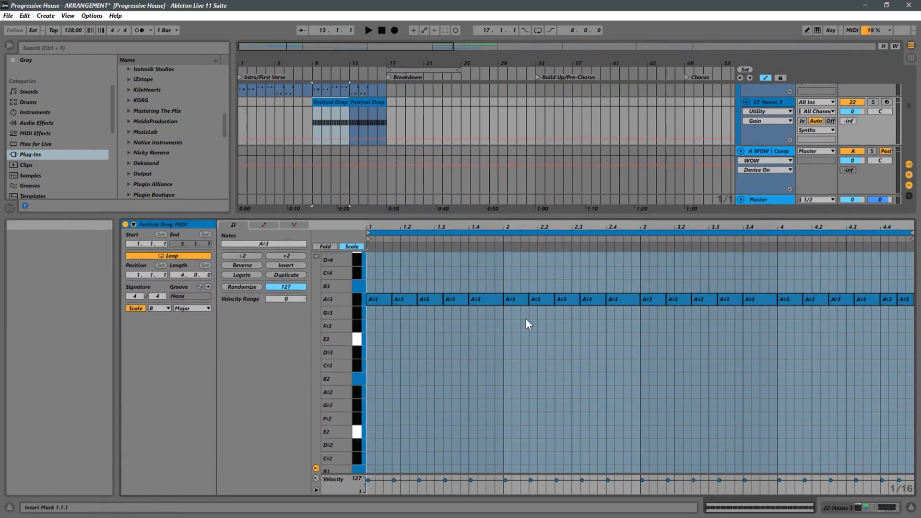
Raise the five bar 2 notes of the Festival Drop MIDI clip from the A#3 row to C#4
{"action": "scroll", "coordinate": [548, 339], "scroll_direction": "up", "scroll_amount": 2}
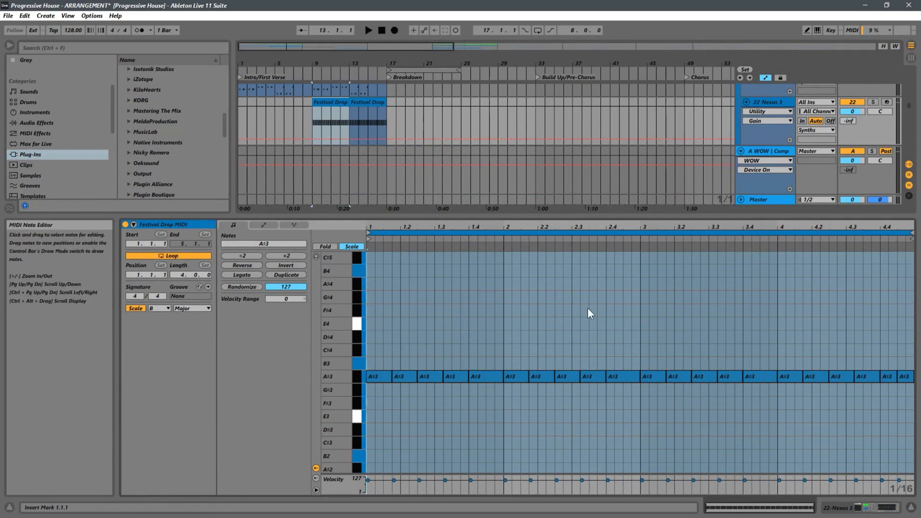
{"action": "left_click_drag", "start_coordinate": [622, 332], "coordinate": [508, 396]}
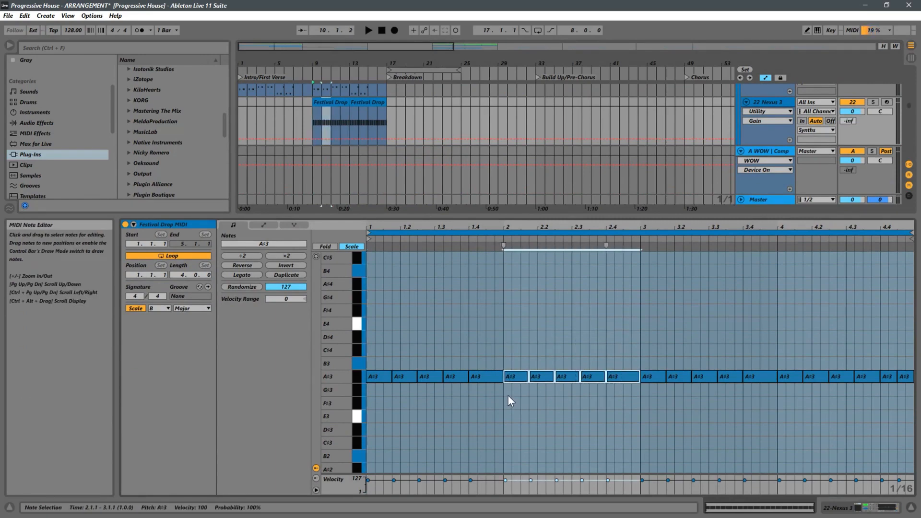
{"action": "key", "text": "Up"}
{"action": "key", "text": "Up"}
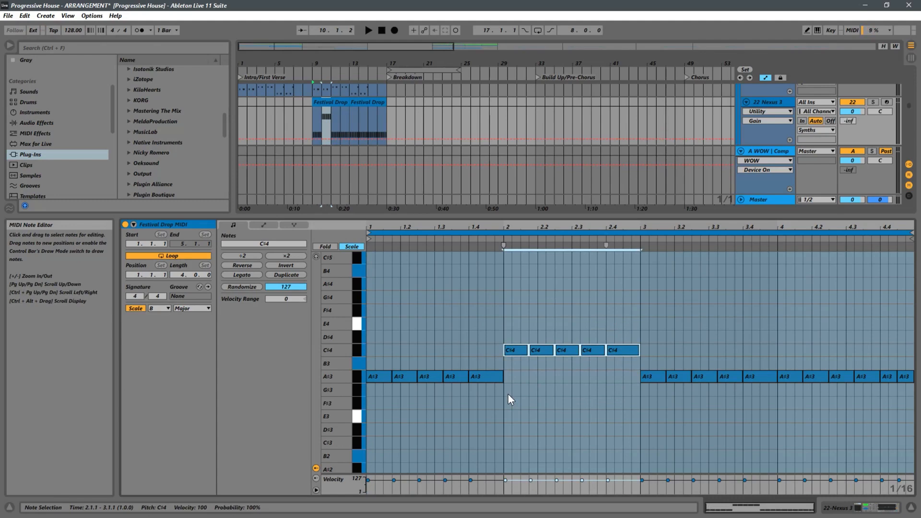
Open the Intro Guitar 2 clip for reference, and play the Festival Drop MIDI clip from bar 9
{"action": "scroll", "coordinate": [376, 102], "scroll_direction": "up", "scroll_amount": 3}
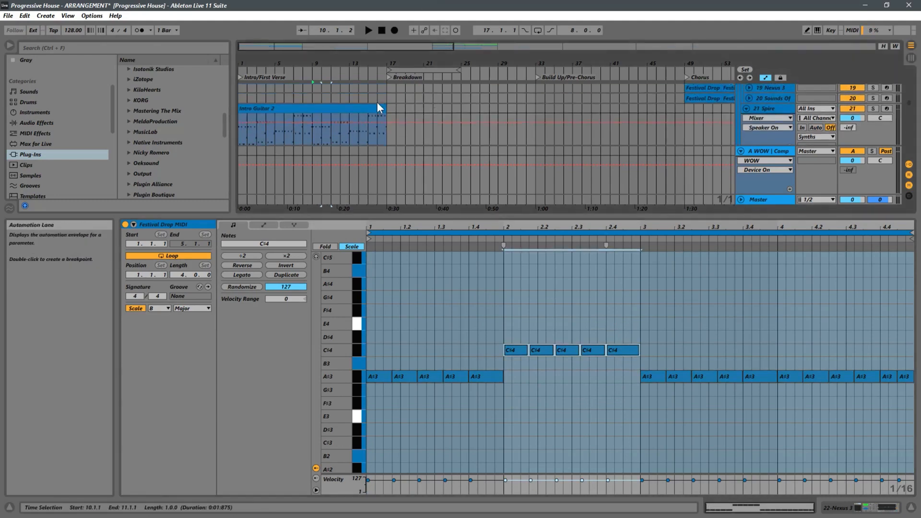
{"action": "left_click", "coordinate": [401, 136]}
{"action": "left_click", "coordinate": [331, 128]}
{"action": "scroll", "coordinate": [389, 134], "scroll_direction": "down", "scroll_amount": 3}
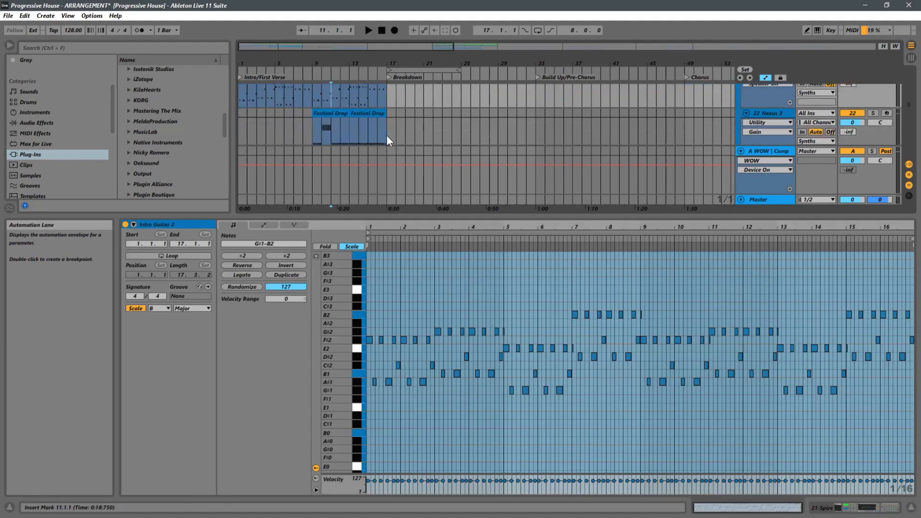
{"action": "left_click", "coordinate": [319, 107]}
{"action": "key", "text": "space"}
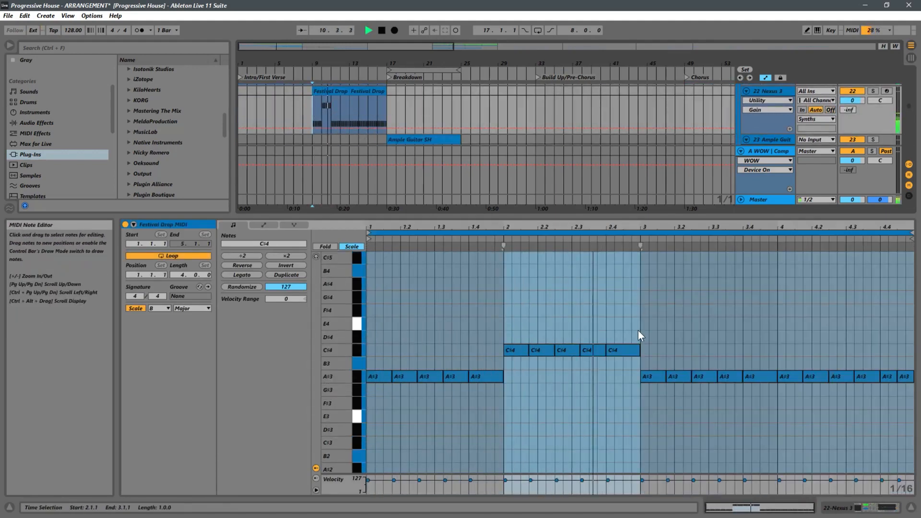
Raise the five bar 3 notes of the Festival Drop MIDI clip to B3
{"action": "left_click", "coordinate": [764, 355]}
{"action": "left_click_drag", "start_coordinate": [763, 363], "coordinate": [659, 399]}
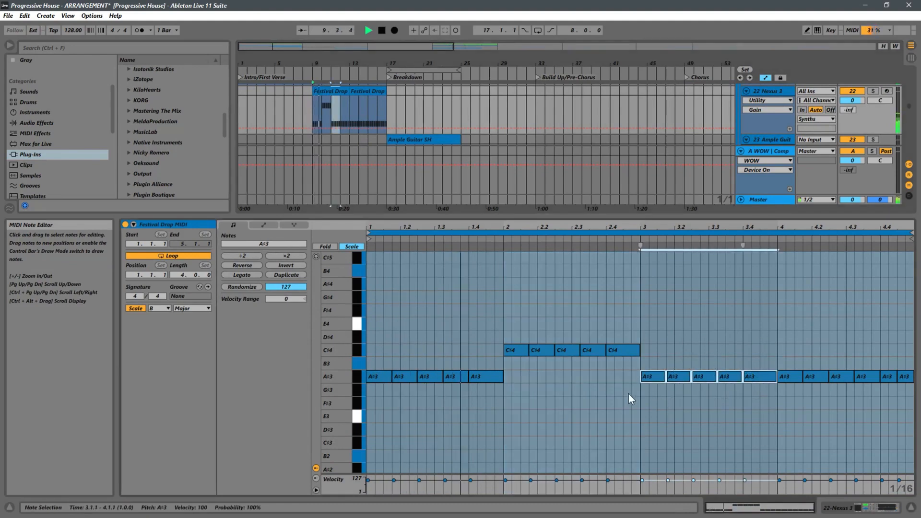
{"action": "key", "text": "Up"}
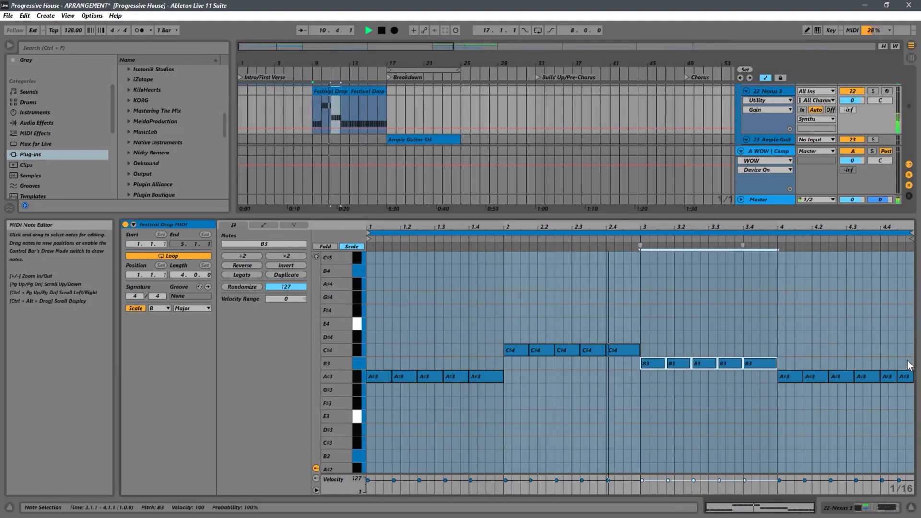
Raise all bar 4 notes of the Festival Drop MIDI clip to D#4
{"action": "left_click_drag", "start_coordinate": [909, 364], "coordinate": [777, 422]}
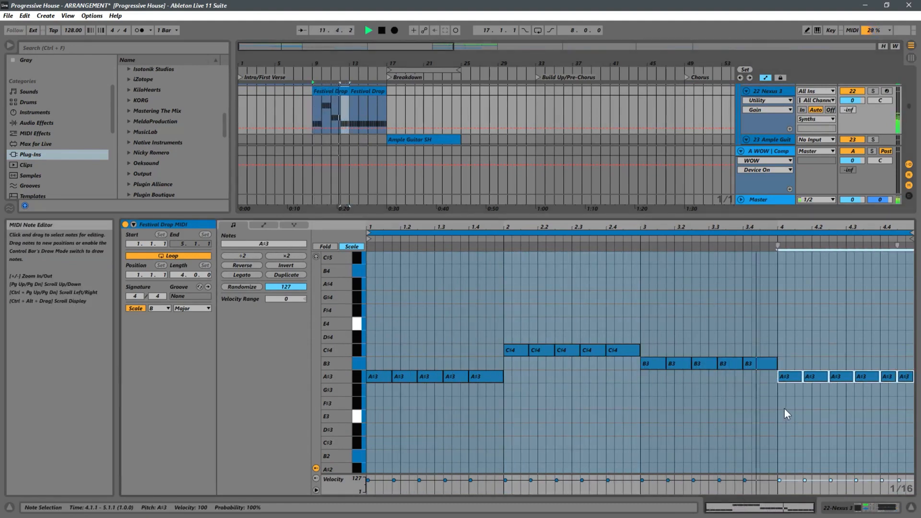
{"action": "key", "text": "Up"}
{"action": "key", "text": "Up"}
{"action": "key", "text": "Up"}
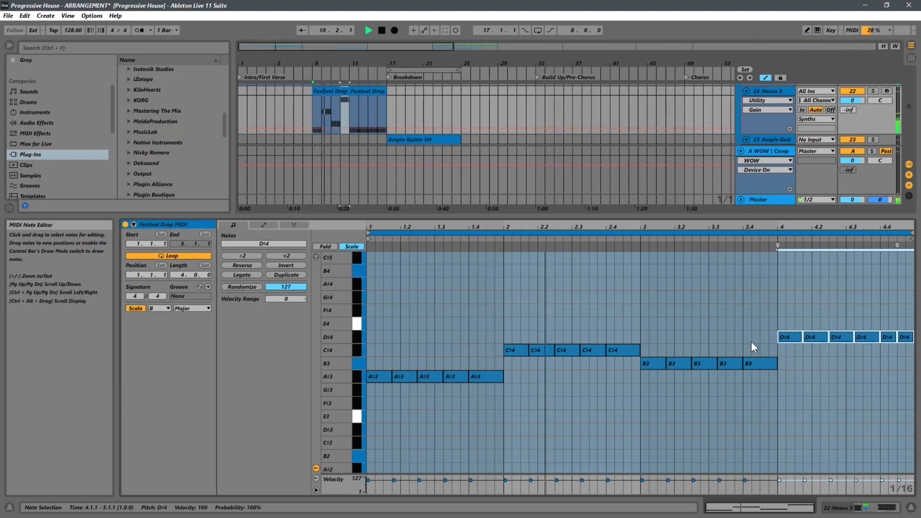
Select the last three notes of bar 3, try them at E4, and settle them on G#3
{"action": "left_click_drag", "start_coordinate": [777, 345], "coordinate": [708, 391]}
{"action": "key", "text": "Up"}
{"action": "key", "text": "Up"}
{"action": "key", "text": "Up"}
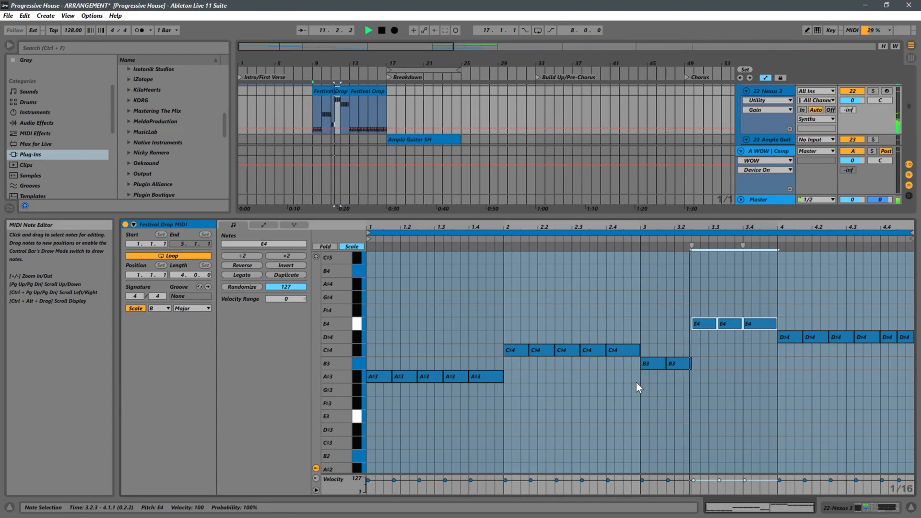
{"action": "key", "text": "Down"}
{"action": "key", "text": "Down"}
{"action": "key", "text": "Down"}
{"action": "key", "text": "Down"}
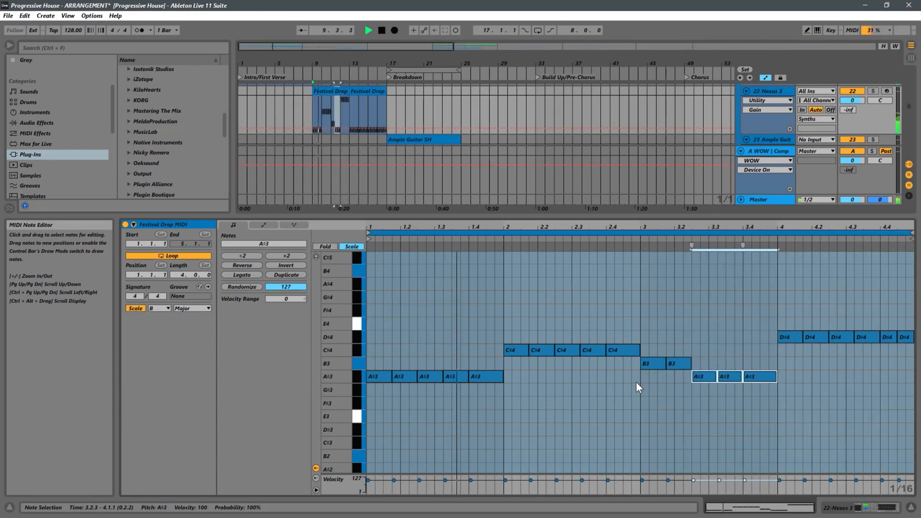
{"action": "key", "text": "Down"}
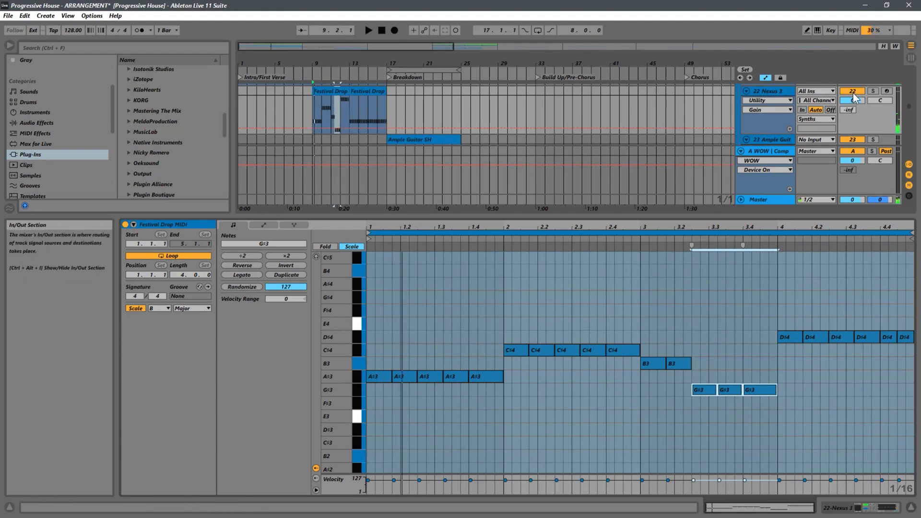
Solo the 22 Nexus 3 track and duplicate the edited bar 9 Festival Drop MIDI clip over the one at bar 13
{"action": "left_click", "coordinate": [873, 91]}
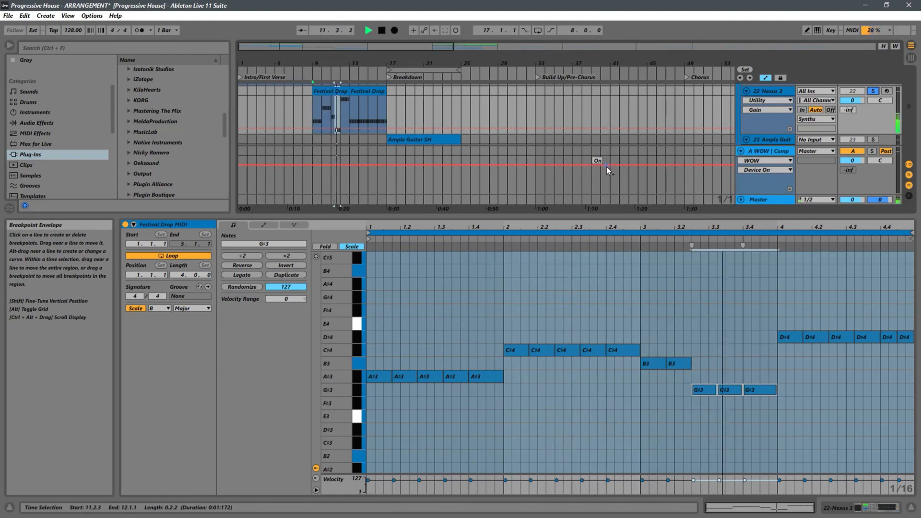
{"action": "left_click", "coordinate": [312, 109]}
{"action": "left_click", "coordinate": [322, 91]}
{"action": "key", "text": "ctrl+d"}
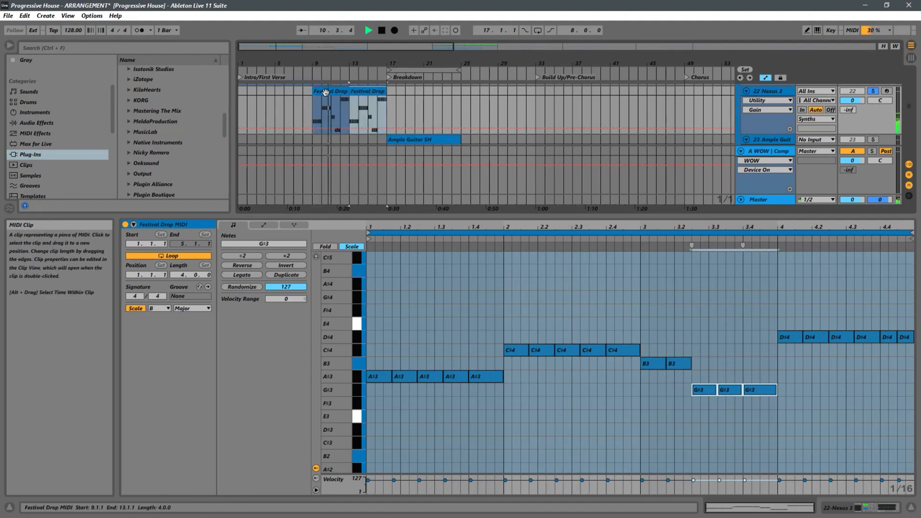
Unsolo the 22 Nexus 3 track and listen from bar 9 with the other tracks
{"action": "left_click", "coordinate": [315, 111]}
{"action": "left_click", "coordinate": [873, 90]}
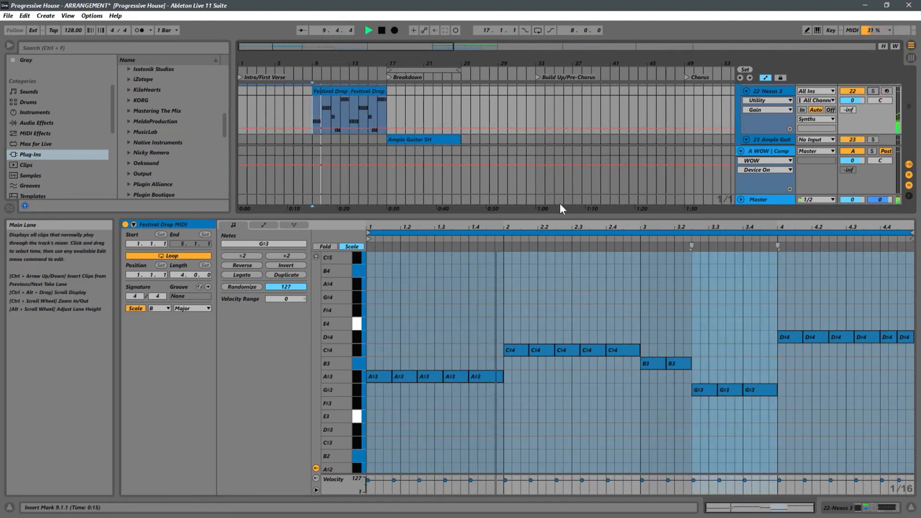
{"action": "left_click_drag", "start_coordinate": [513, 214], "coordinate": [512, 329]}
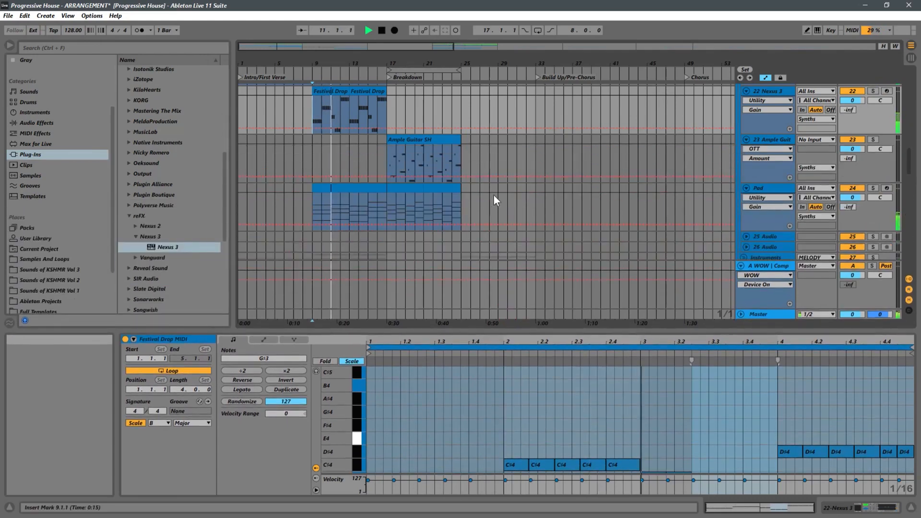
{"action": "scroll", "coordinate": [454, 188], "scroll_direction": "up", "scroll_amount": 3}
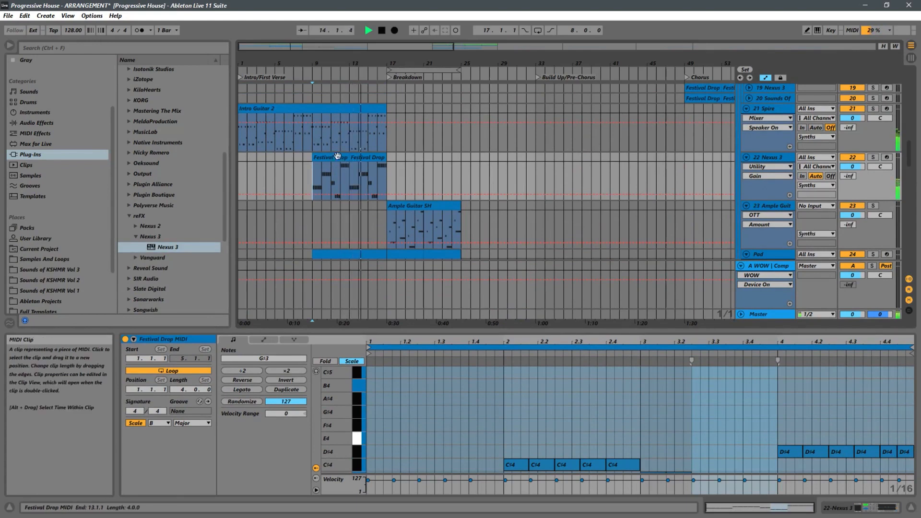
Replay the Festival Drop MIDI clip from bar 9 and examine its notes in the note editor
{"action": "left_click", "coordinate": [319, 156]}
{"action": "key", "text": "space"}
{"action": "key", "text": "space"}
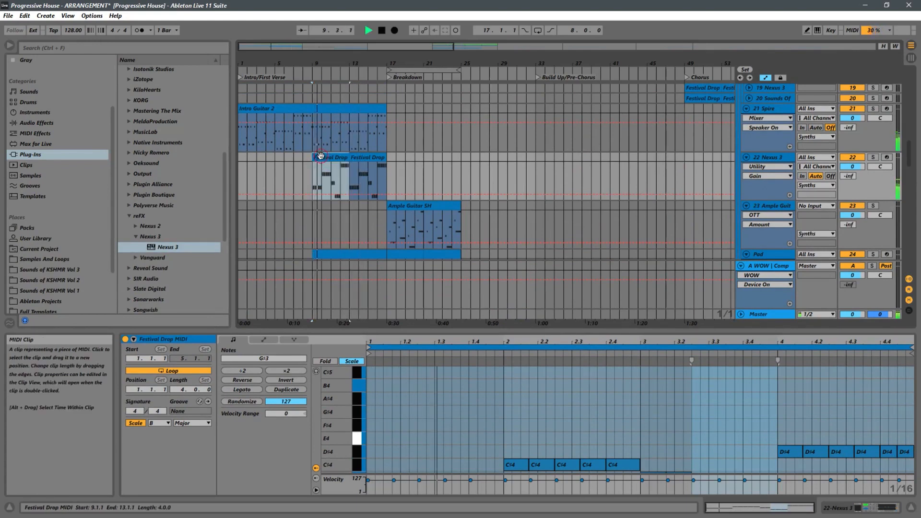
{"action": "double_click", "coordinate": [322, 156]}
{"action": "left_click_drag", "start_coordinate": [591, 329], "coordinate": [594, 169]}
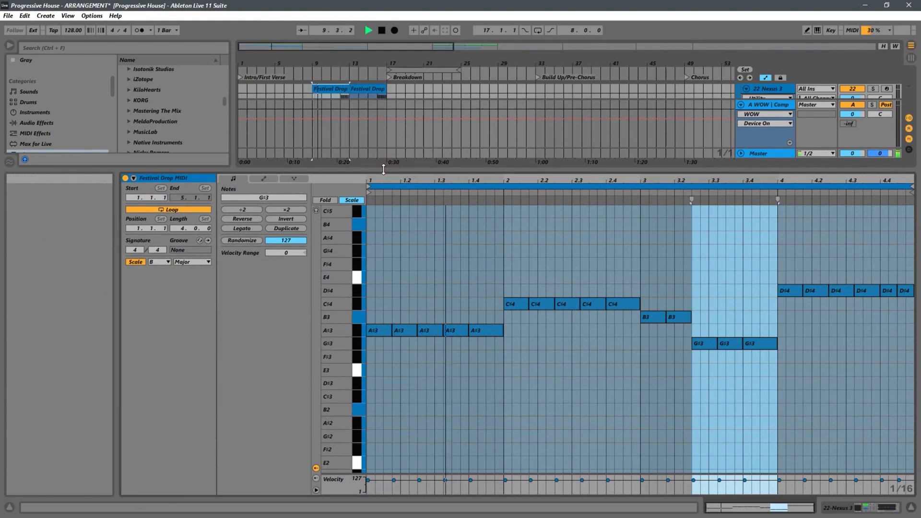
{"action": "key", "text": "space"}
Copy the Pad chords onto the 22 Nexus 3 track at bars 17 to 25 and briefly play from bar 9
{"action": "left_click_drag", "start_coordinate": [384, 169], "coordinate": [383, 292]}
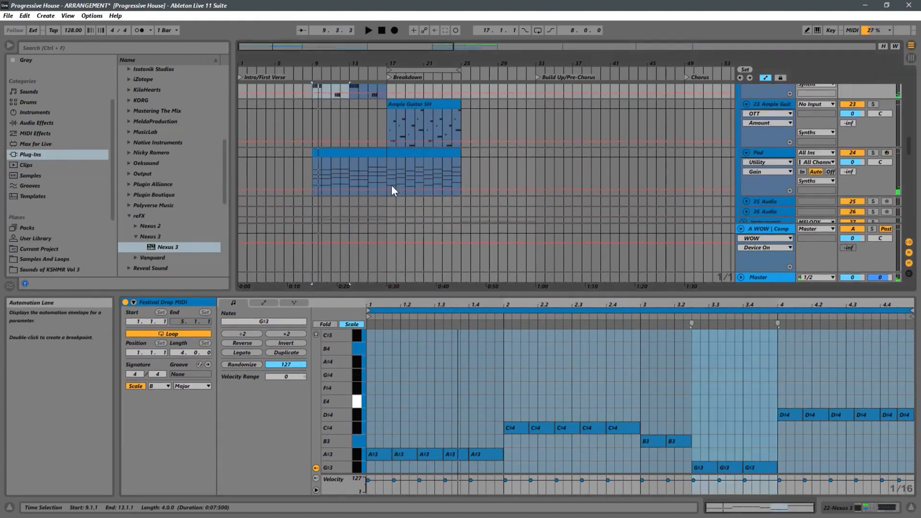
{"action": "scroll", "coordinate": [392, 186], "scroll_direction": "up", "scroll_amount": 3}
{"action": "left_click_drag", "start_coordinate": [333, 201], "coordinate": [425, 135]}
{"action": "left_click", "coordinate": [315, 116]}
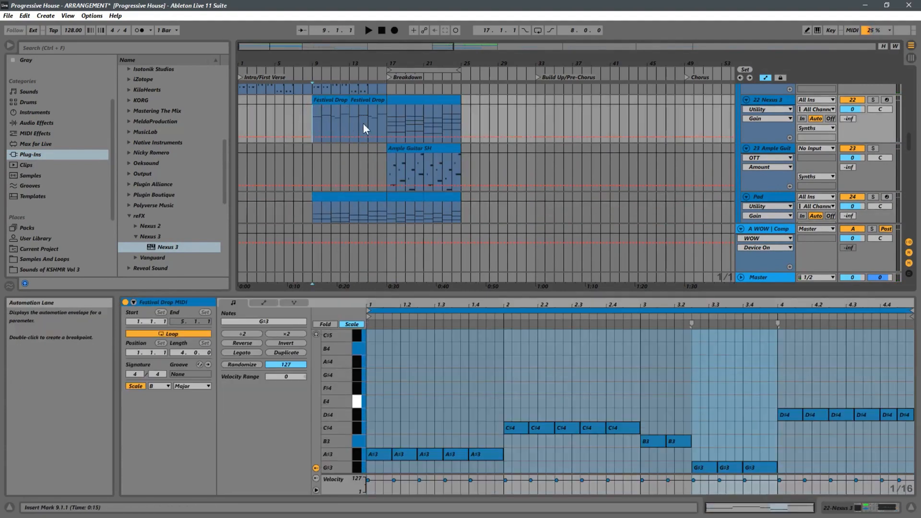
{"action": "key", "text": "space"}
{"action": "key", "text": "space"}
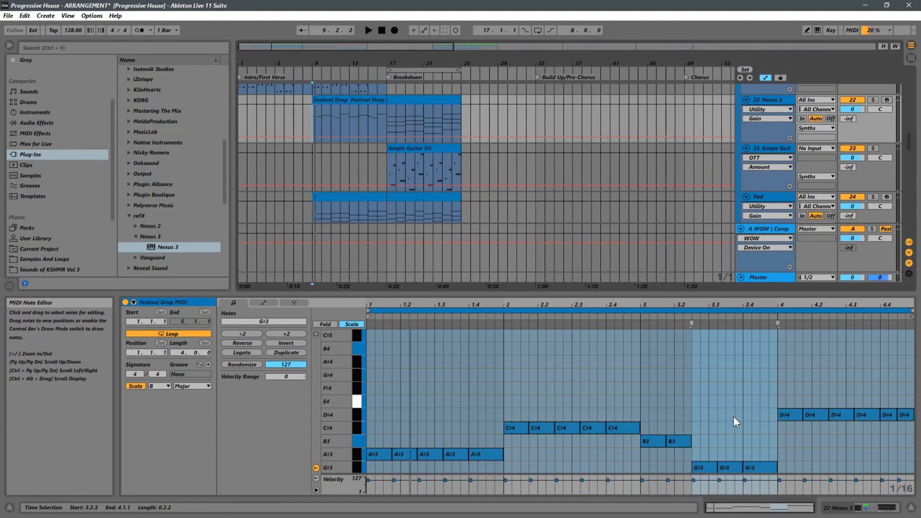
Play the arrangement from bar 9 to hear the Festival Drop melody against the Pad chords
{"action": "left_click_drag", "start_coordinate": [733, 417], "coordinate": [561, 475]}
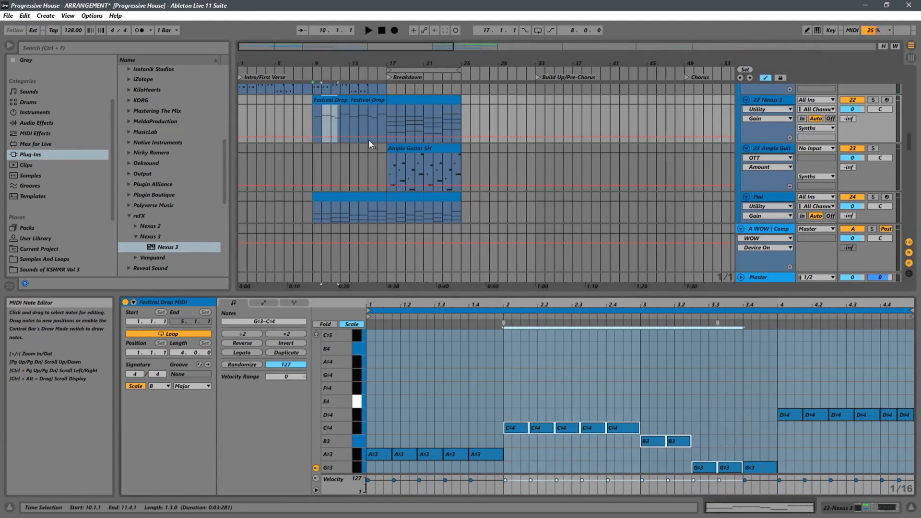
{"action": "left_click", "coordinate": [309, 120]}
{"action": "left_click", "coordinate": [314, 126]}
{"action": "key", "text": "space"}
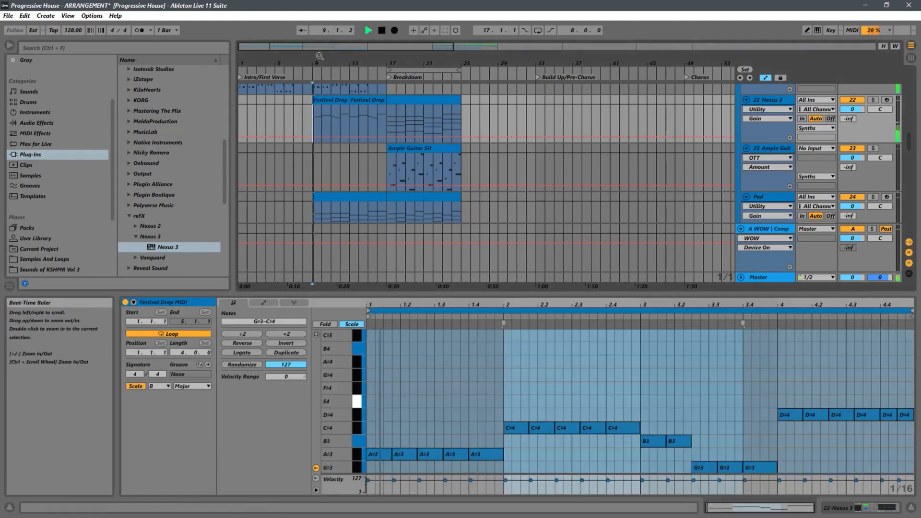
{"action": "left_click_drag", "start_coordinate": [319, 57], "coordinate": [321, 98]}
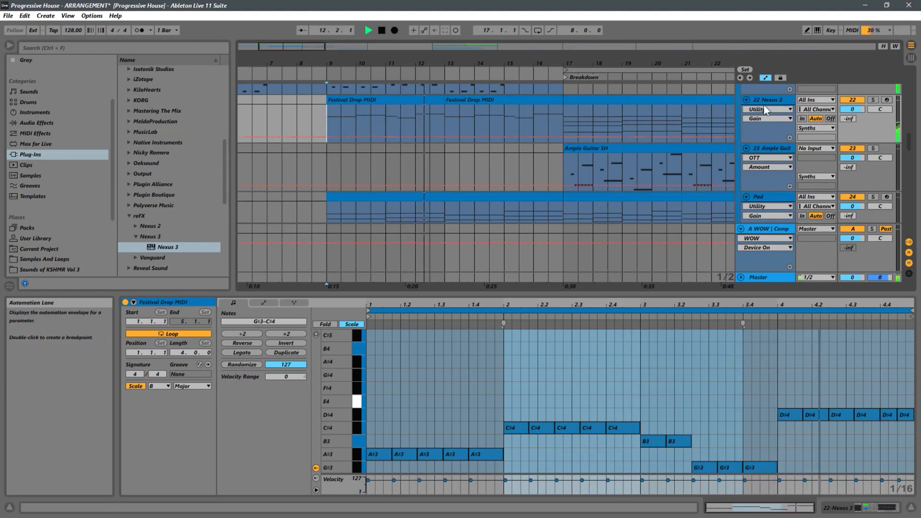
With the 22 Nexus 3 track temporarily soloed, transpose all notes of the bar 9 Festival Drop MIDI clip down one octave
{"action": "left_click", "coordinate": [873, 99]}
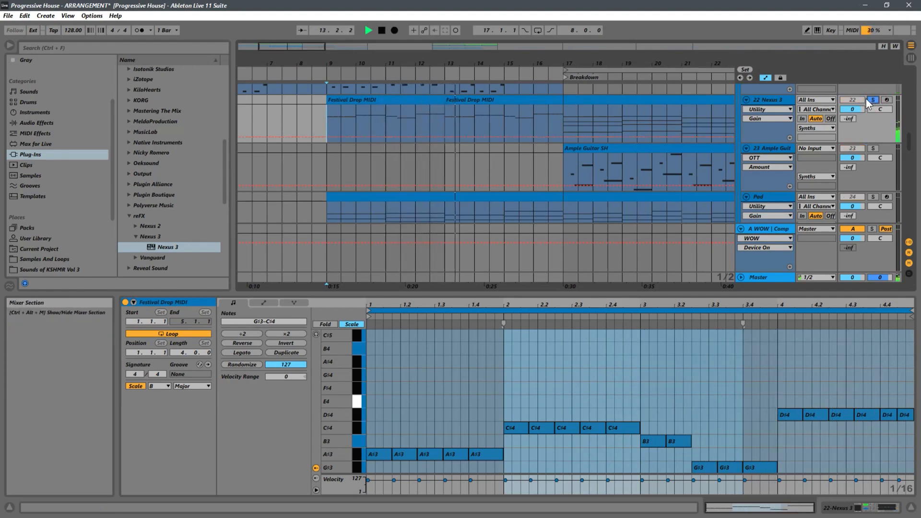
{"action": "left_click", "coordinate": [400, 102]}
{"action": "key", "text": "space"}
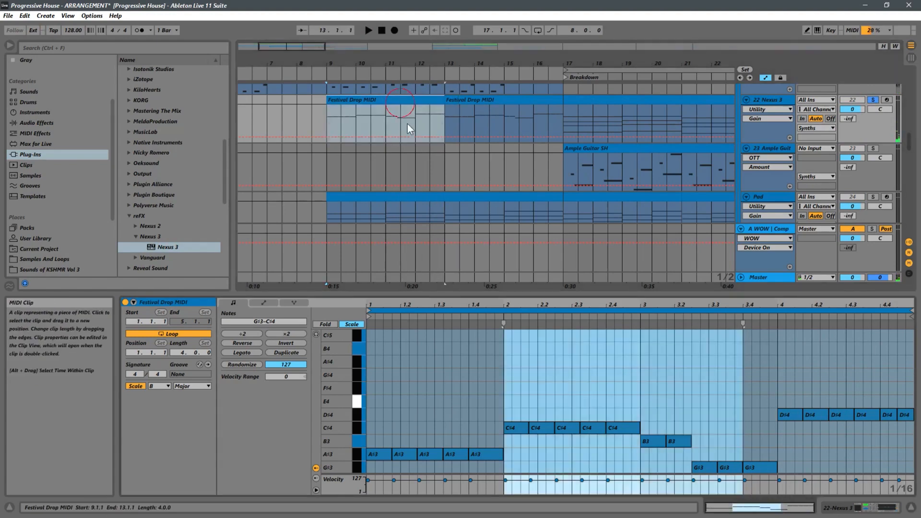
{"action": "left_click", "coordinate": [512, 369]}
{"action": "key", "text": "ctrl+a"}
{"action": "key", "text": "shift+Down"}
{"action": "key", "text": "space"}
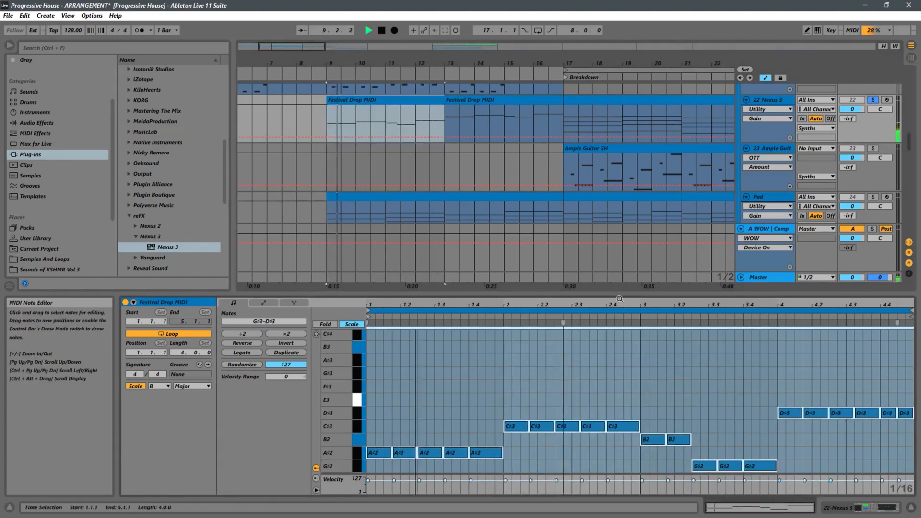
{"action": "left_click", "coordinate": [873, 101]}
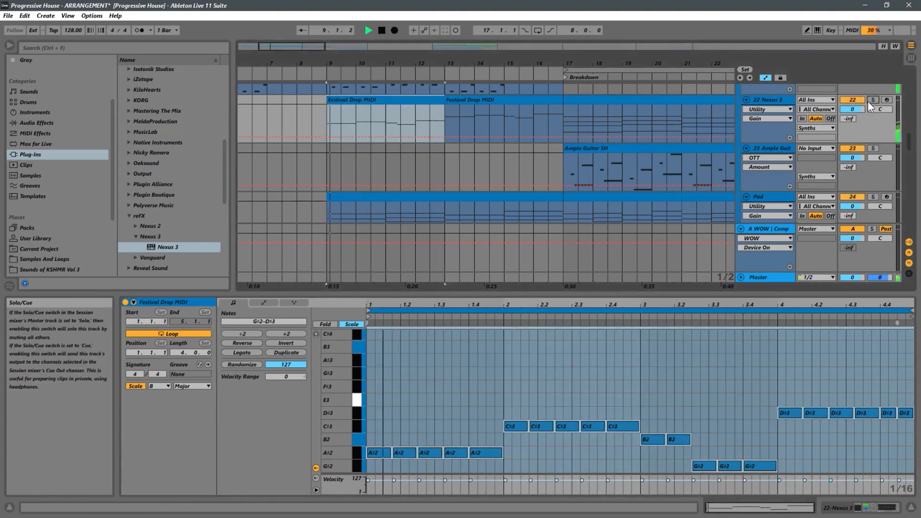
{"action": "left_click", "coordinate": [873, 101]}
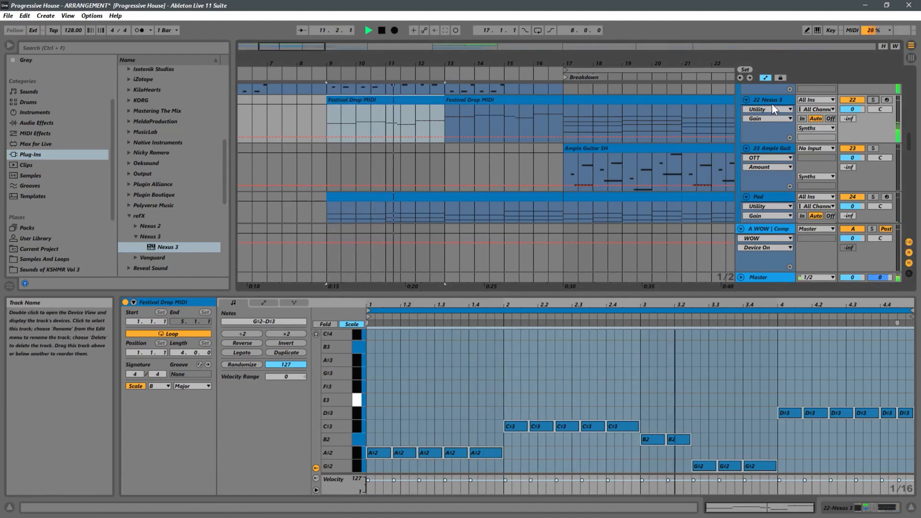
Try a copy of the octave-lowered Festival Drop MIDI clip at bar 5, and delete that copy
{"action": "left_click_drag", "start_coordinate": [440, 58], "coordinate": [475, 50]}
{"action": "double_click", "coordinate": [395, 100]}
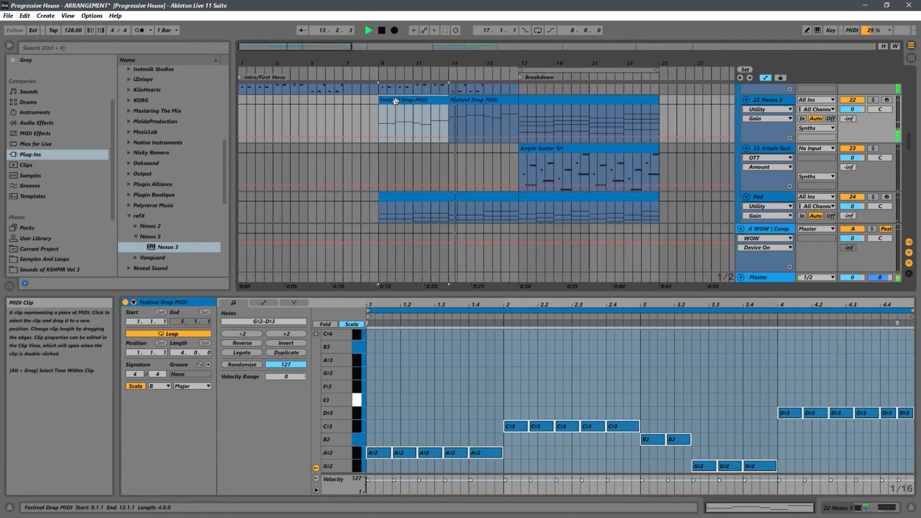
{"action": "left_click_drag", "start_coordinate": [398, 101], "coordinate": [328, 102]}
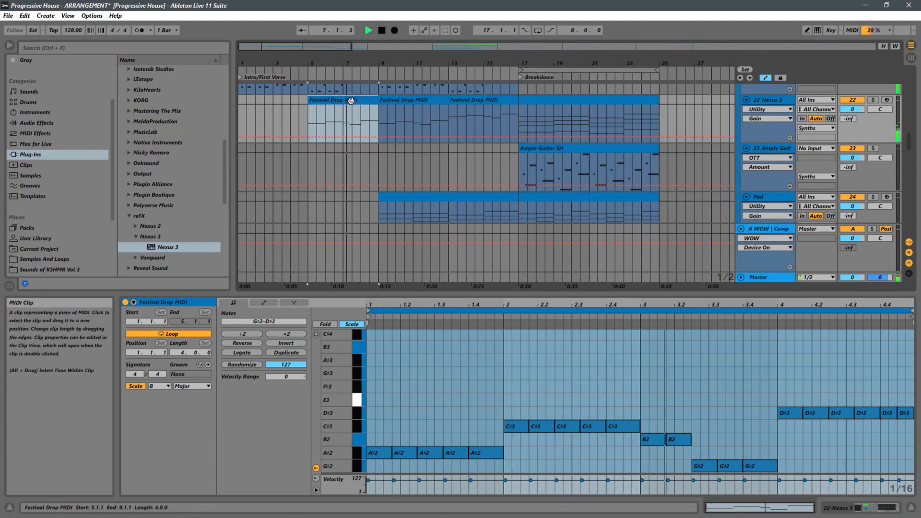
{"action": "key", "text": "Delete"}
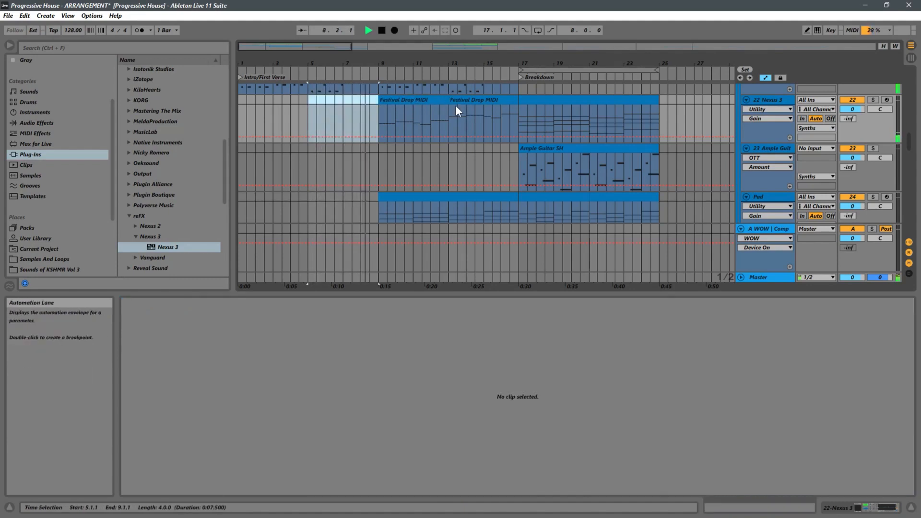
Replace the lowered clip at bar 9 with a copy of the Festival Drop MIDI clip from bar 13
{"action": "left_click", "coordinate": [456, 105]}
{"action": "left_click", "coordinate": [401, 113]}
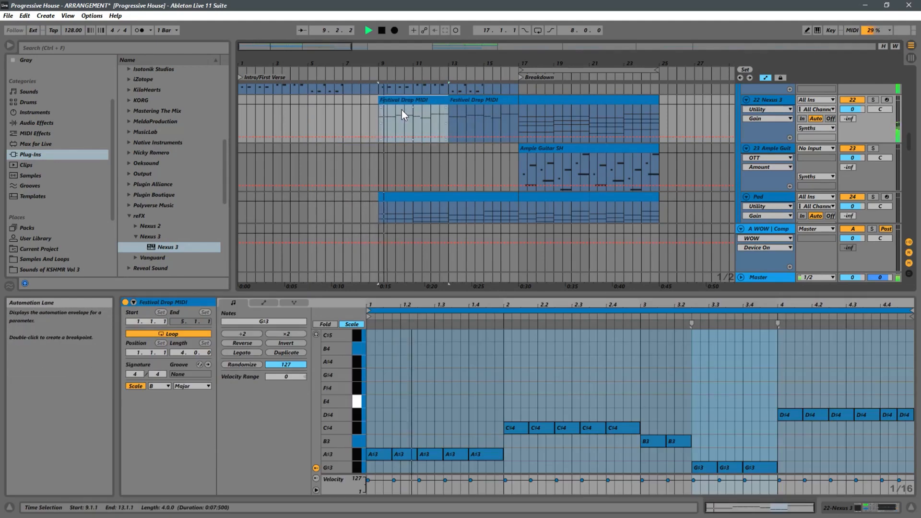
Stop playback and delete every note after the first bar of the bar 9 Festival Drop MIDI clip
{"action": "key", "text": "space"}
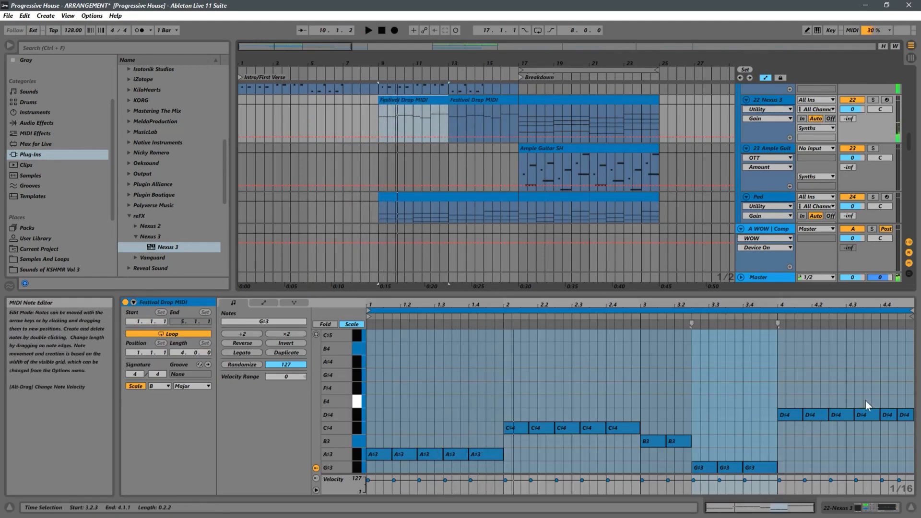
{"action": "left_click_drag", "start_coordinate": [896, 391], "coordinate": [519, 475]}
{"action": "key", "text": "Delete"}
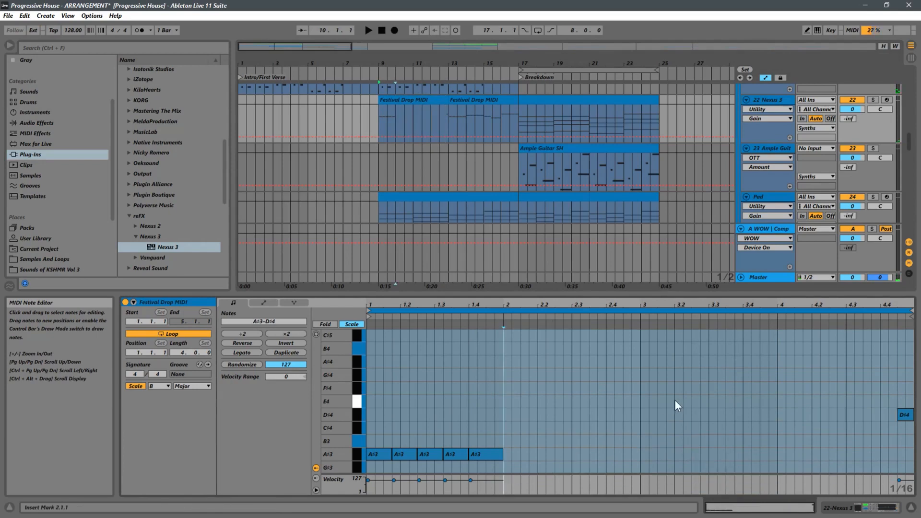
{"action": "scroll", "coordinate": [382, 153], "scroll_direction": "down", "scroll_amount": 2}
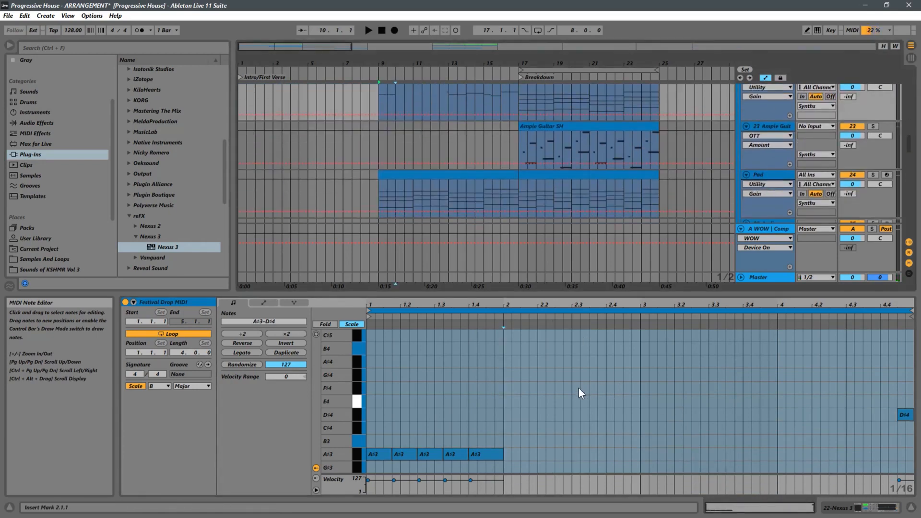
{"action": "left_click_drag", "start_coordinate": [822, 384], "coordinate": [907, 433]}
{"action": "key", "text": "Delete"}
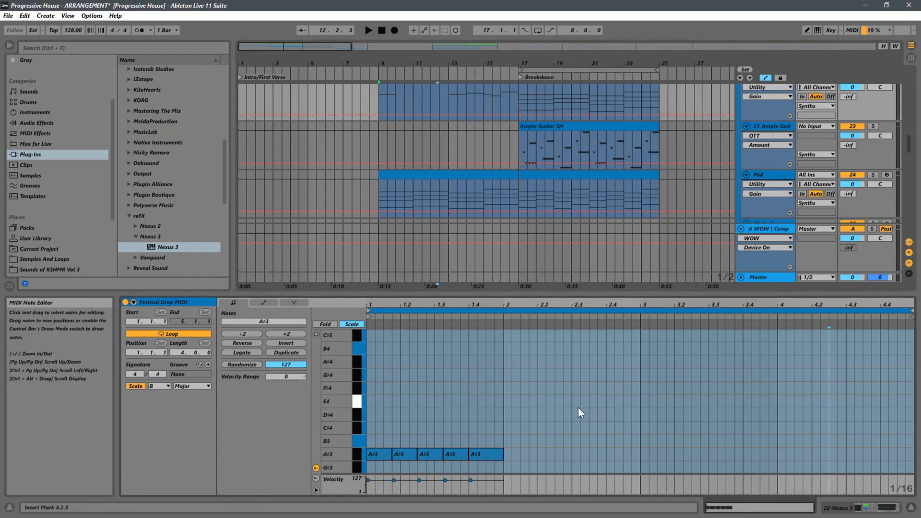
Duplicate the first bar's A♯3 notes across bars 2, 3 and 4 of the bar 9 clip
{"action": "left_click_drag", "start_coordinate": [591, 419], "coordinate": [387, 458]}
{"action": "scroll", "coordinate": [562, 428], "scroll_direction": "down", "scroll_amount": 3}
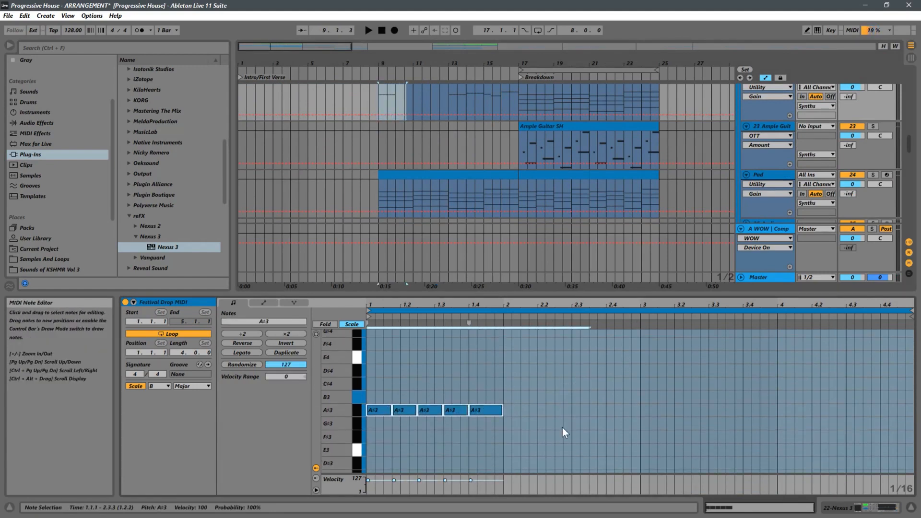
{"action": "left_click_drag", "start_coordinate": [550, 408], "coordinate": [362, 428]}
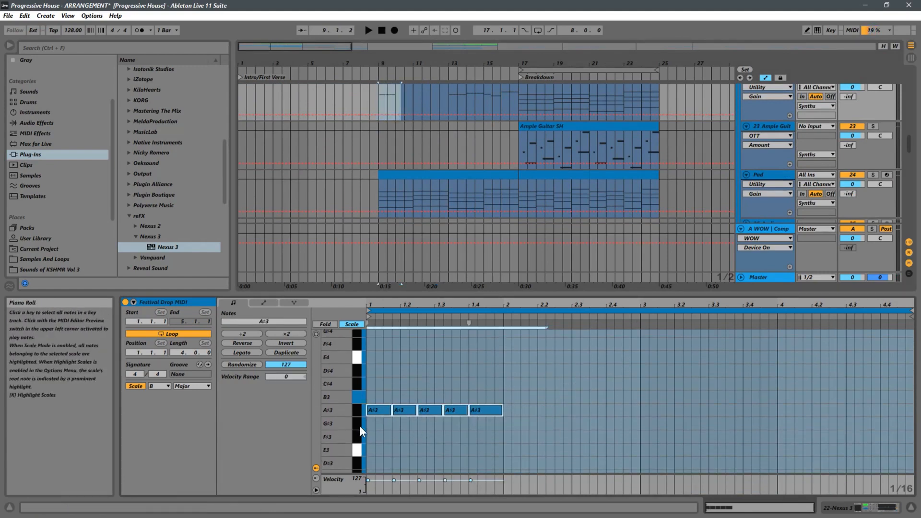
{"action": "key", "text": "ctrl+d"}
{"action": "left_click_drag", "start_coordinate": [551, 411], "coordinate": [524, 412]}
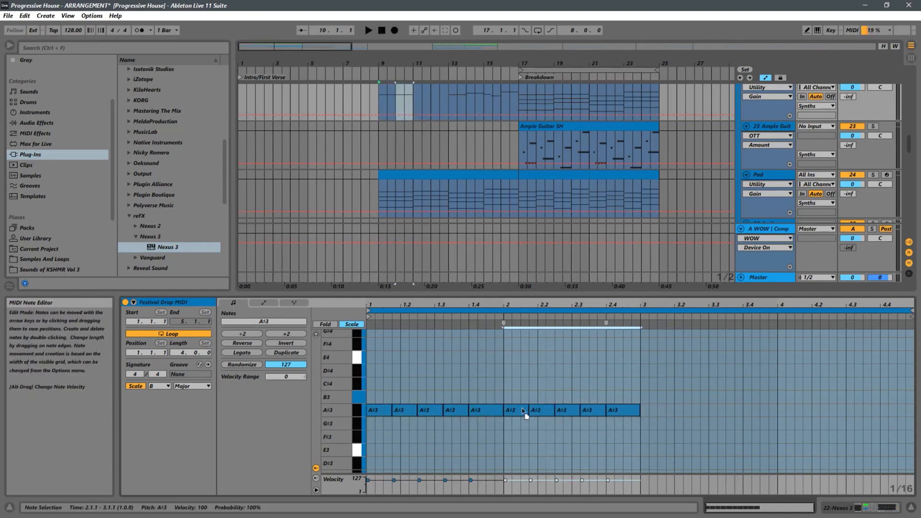
{"action": "key", "text": "ctrl+d"}
{"action": "key", "text": "ctrl+d"}
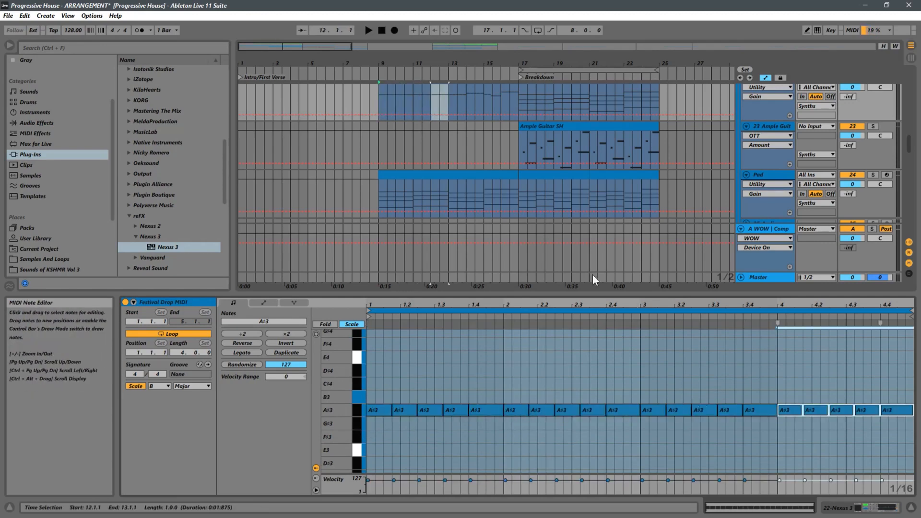
Play from bar 9 to hear the repeated A♯3 pattern with the guitar and pad, comparing the two Festival Drop MIDI clips
{"action": "left_click_drag", "start_coordinate": [390, 300], "coordinate": [391, 384]}
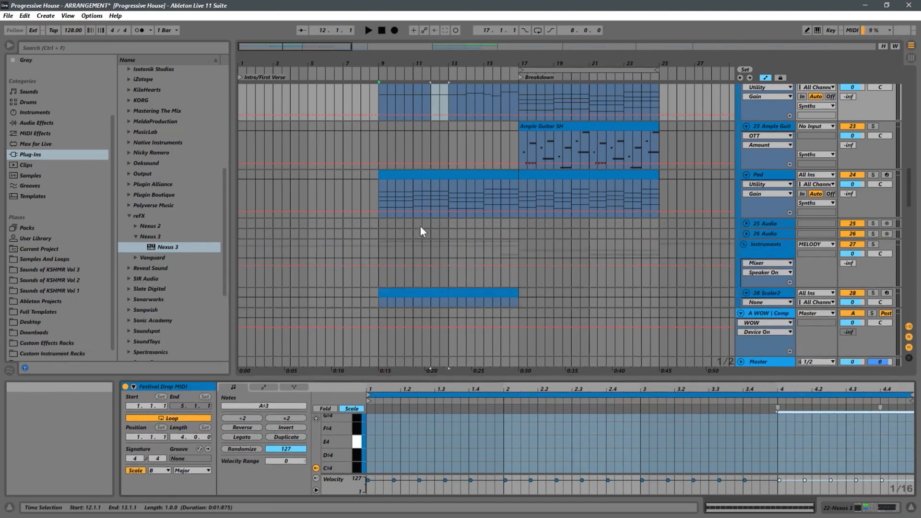
{"action": "left_click", "coordinate": [378, 181]}
{"action": "key", "text": "space"}
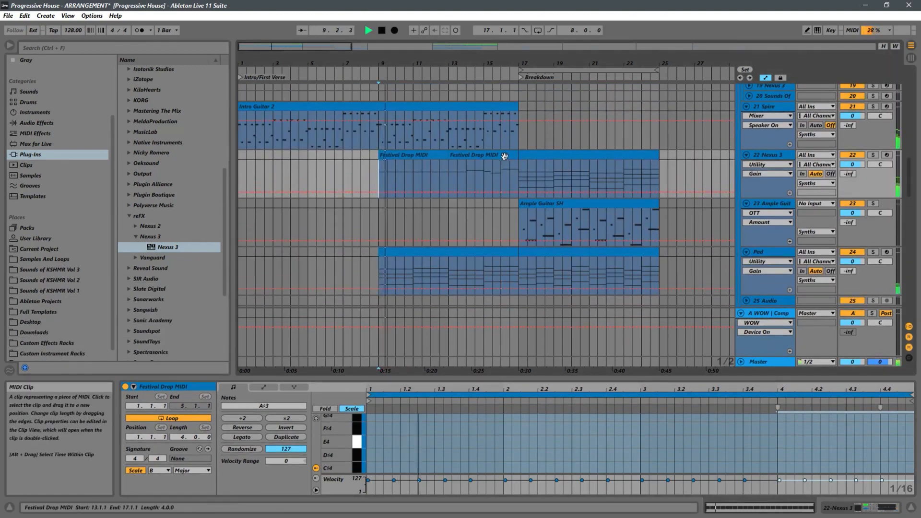
{"action": "left_click", "coordinate": [443, 158]}
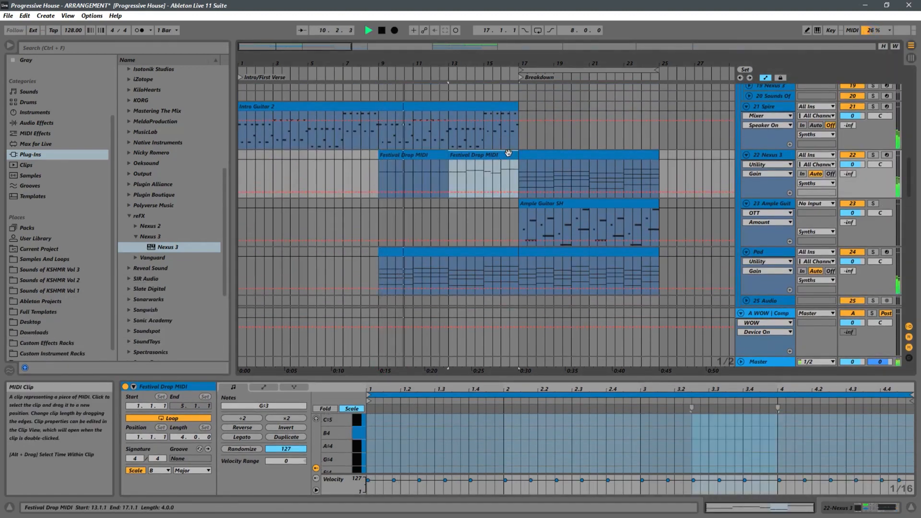
{"action": "key", "text": "space"}
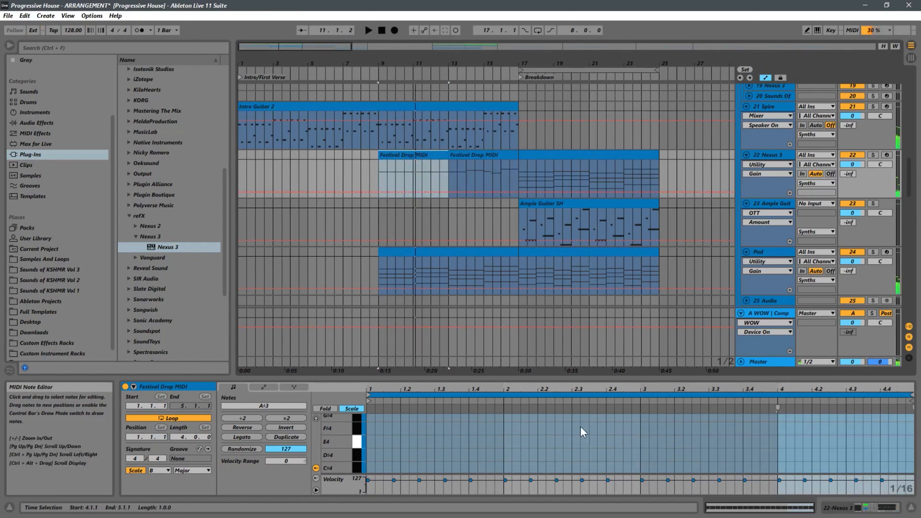
Raise all notes of the bar 9 Festival Drop MIDI clip one semitone to B3
{"action": "scroll", "coordinate": [614, 426], "scroll_direction": "down", "scroll_amount": 3}
{"action": "scroll", "coordinate": [768, 424], "scroll_direction": "up", "scroll_amount": 1}
{"action": "left_click_drag", "start_coordinate": [906, 430], "coordinate": [351, 451]}
{"action": "key", "text": "Up"}
Play the B3 pattern from bar 9 and replace the bar 13 clip with a copy of the bar 9 clip
{"action": "key", "text": "space"}
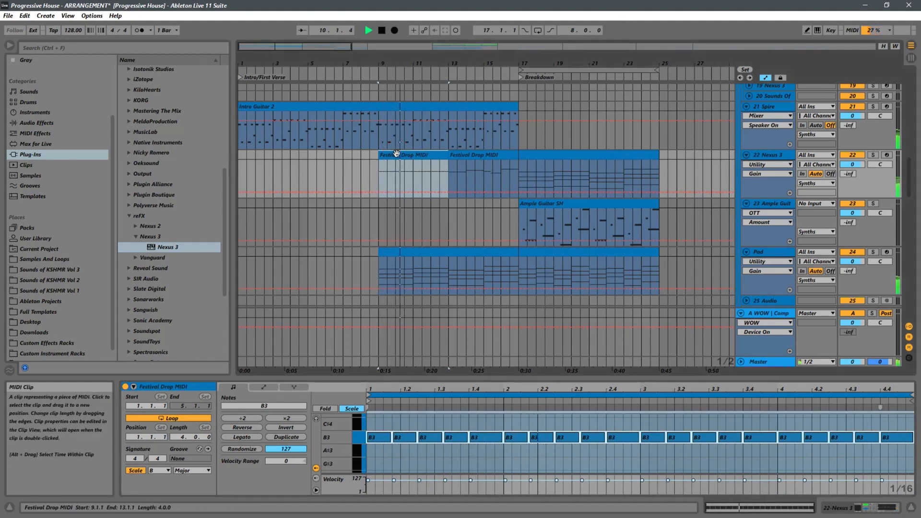
{"action": "left_click", "coordinate": [458, 155]}
{"action": "left_click", "coordinate": [349, 165]}
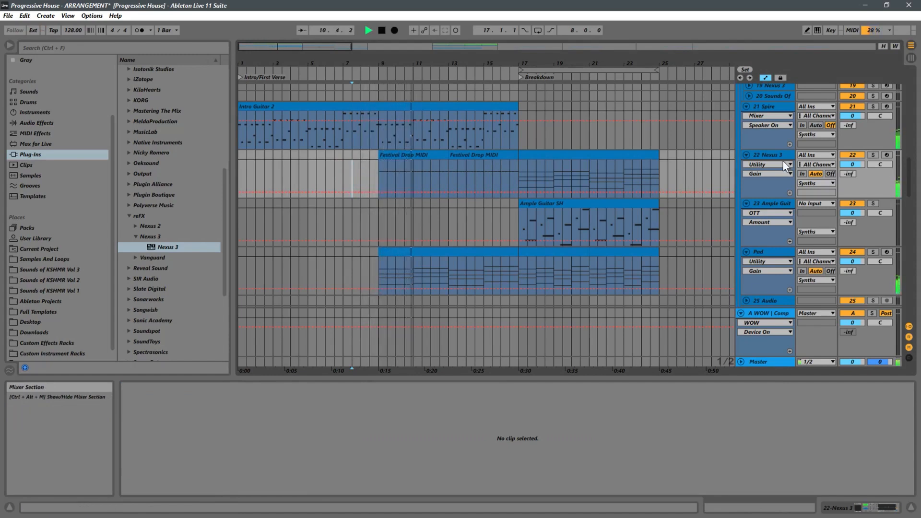
Lower the Utility gain on the 22 Nexus 3 track to -37.6 dB during playback, and stop playback
{"action": "left_click", "coordinate": [768, 159]}
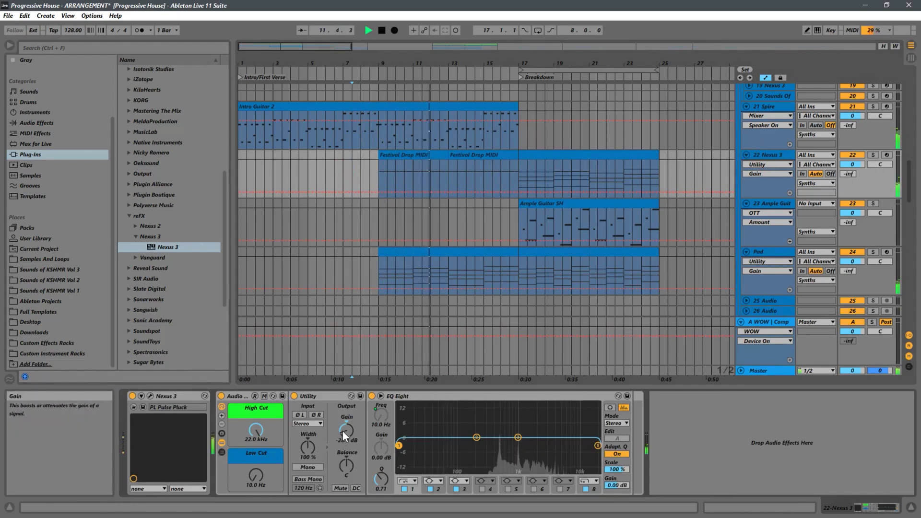
{"action": "left_click_drag", "start_coordinate": [344, 430], "coordinate": [343, 432]}
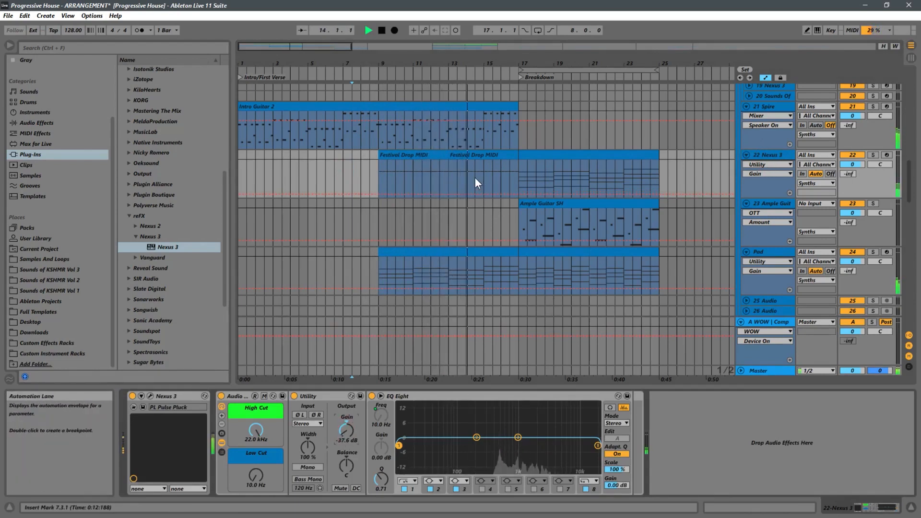
{"action": "key", "text": "space"}
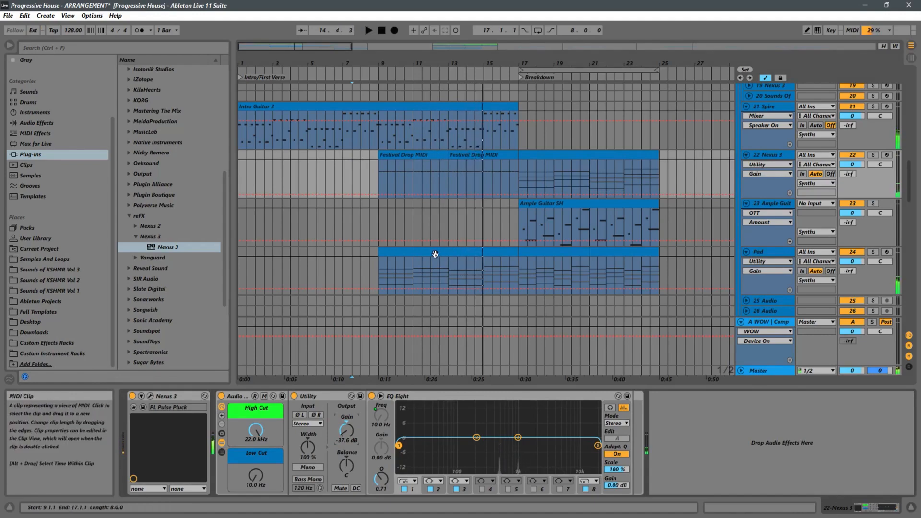
Using the bar 17 chord clip as reference, lower the first bar's notes in the bar 9 Festival Drop MIDI clip to A♯3
{"action": "double_click", "coordinate": [535, 153]}
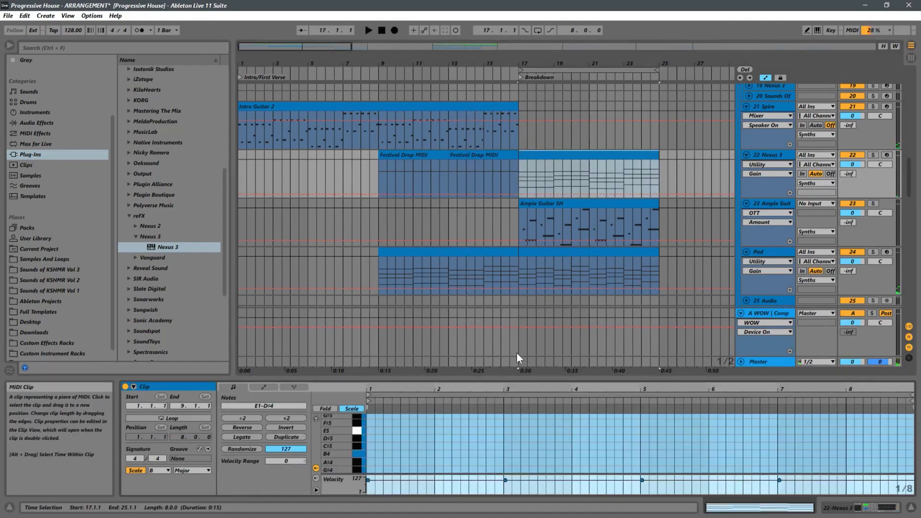
{"action": "left_click_drag", "start_coordinate": [535, 378], "coordinate": [545, 192]}
{"action": "left_click_drag", "start_coordinate": [322, 333], "coordinate": [401, 344]}
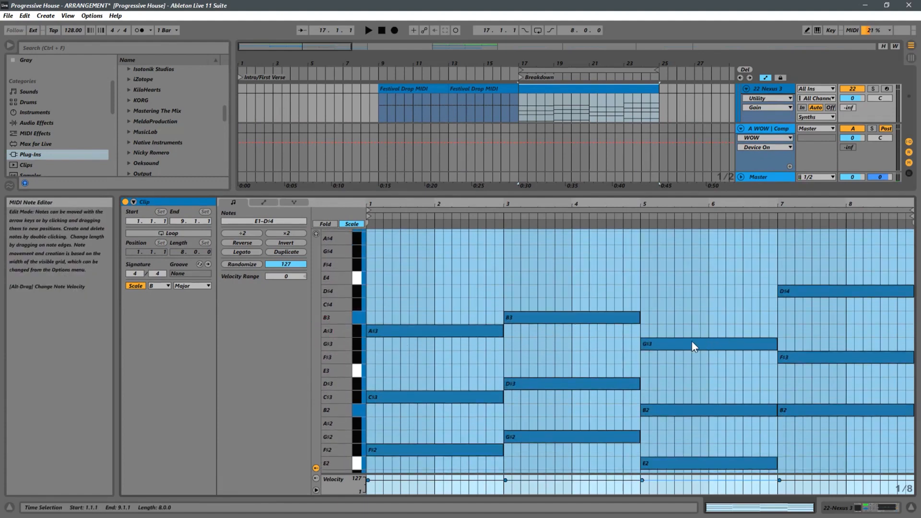
{"action": "left_click_drag", "start_coordinate": [503, 196], "coordinate": [503, 237]}
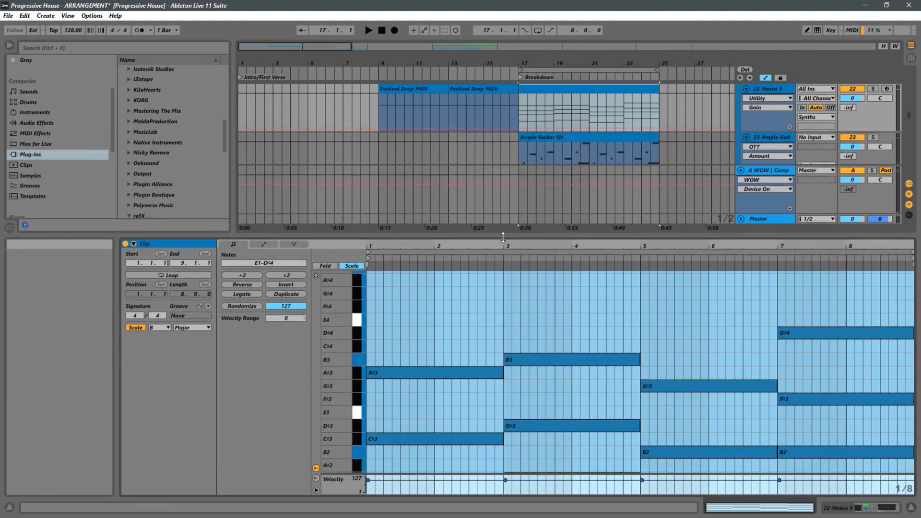
{"action": "left_click", "coordinate": [395, 91]}
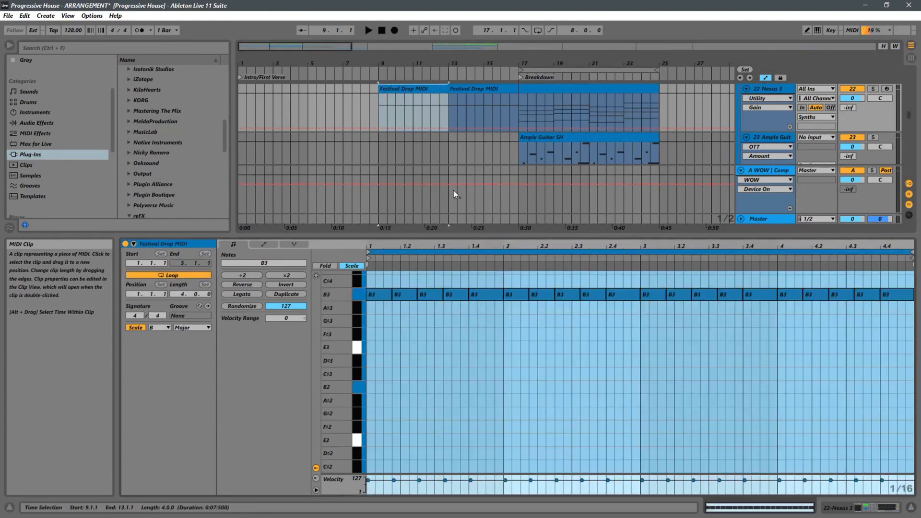
{"action": "mouse_move", "coordinate": [469, 245]}
{"action": "left_mouse_down"}
{"action": "mouse_move", "coordinate": [435, 259]}
{"action": "mouse_move", "coordinate": [479, 253]}
{"action": "left_mouse_up"}
{"action": "scroll", "coordinate": [589, 326], "scroll_direction": "up", "scroll_amount": 1}
{"action": "left_click_drag", "start_coordinate": [481, 312], "coordinate": [359, 340]}
{"action": "key", "text": "Down"}
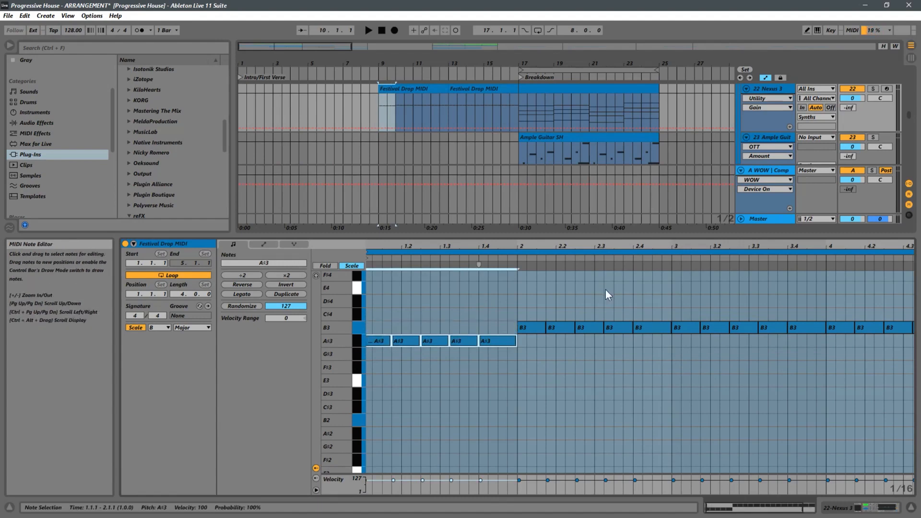
Following the bar 17 chord clip's top notes, lower the third bar's notes in the bar 9 clip to G♯3
{"action": "left_click", "coordinate": [548, 98]}
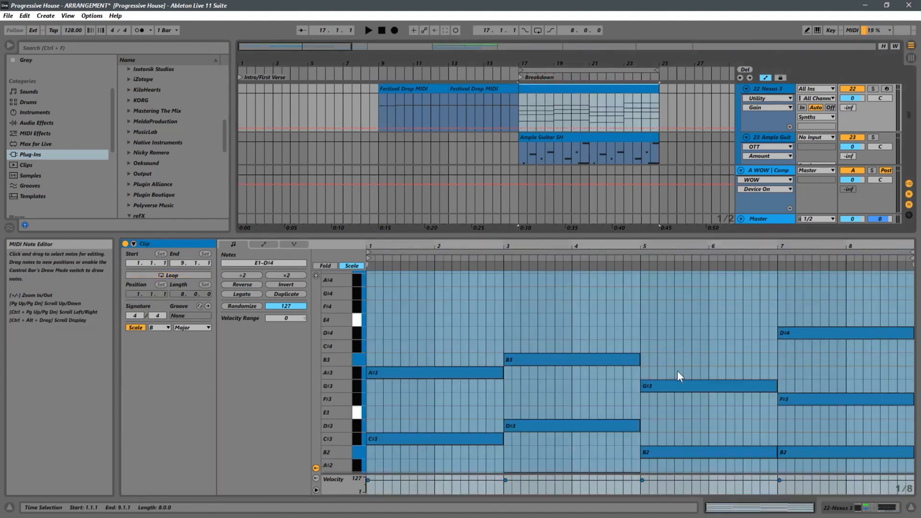
{"action": "left_click", "coordinate": [412, 92]}
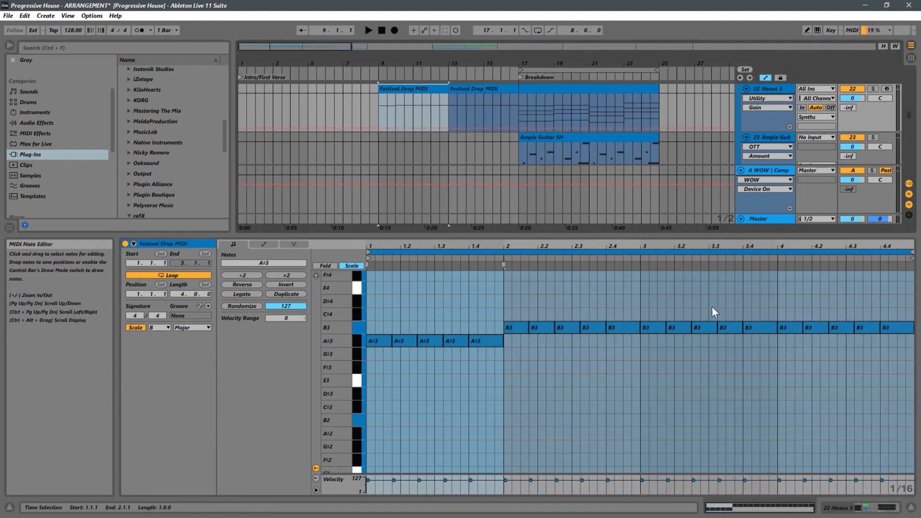
{"action": "left_click_drag", "start_coordinate": [773, 308], "coordinate": [644, 367]}
{"action": "left_click_drag", "start_coordinate": [749, 301], "coordinate": [650, 355]}
{"action": "key", "text": "Down"}
{"action": "key", "text": "Down"}
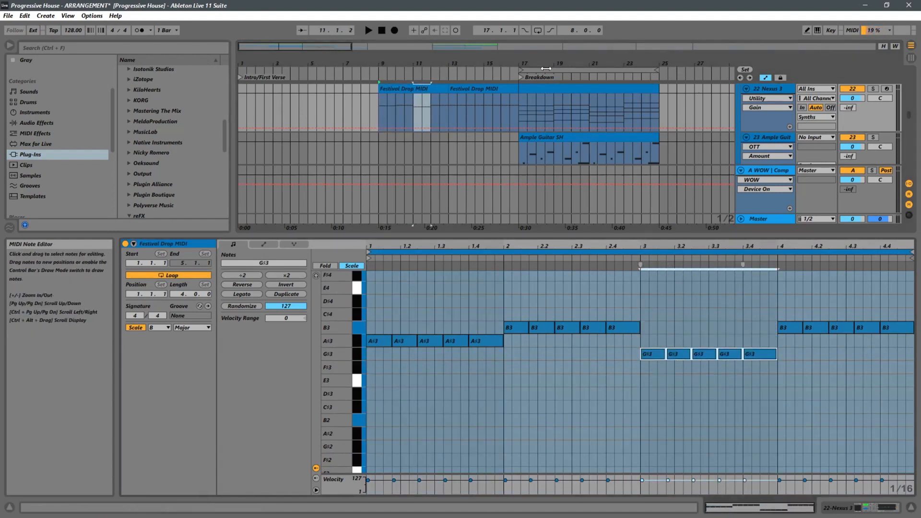
Following the last chord of the bar 17 clip, raise the fourth bar's notes in the bar 9 clip to D♯4
{"action": "left_click", "coordinate": [571, 89]}
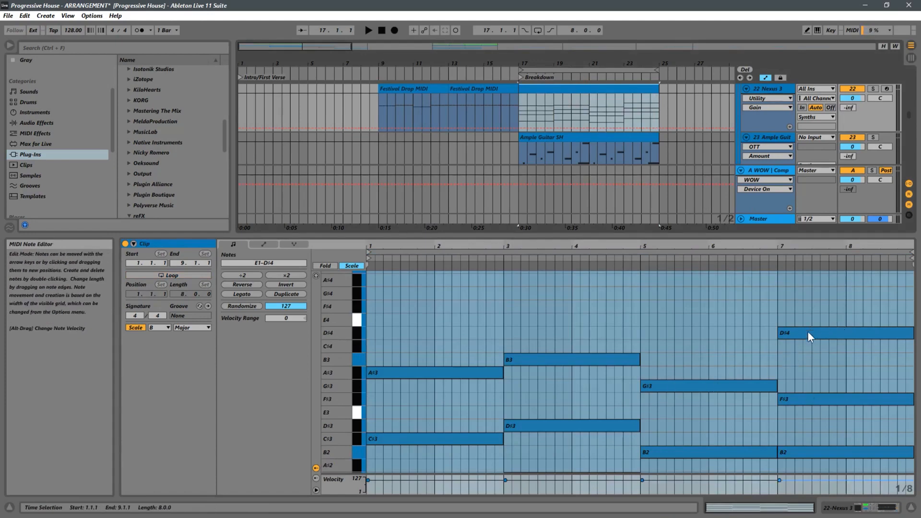
{"action": "left_click", "coordinate": [502, 99]}
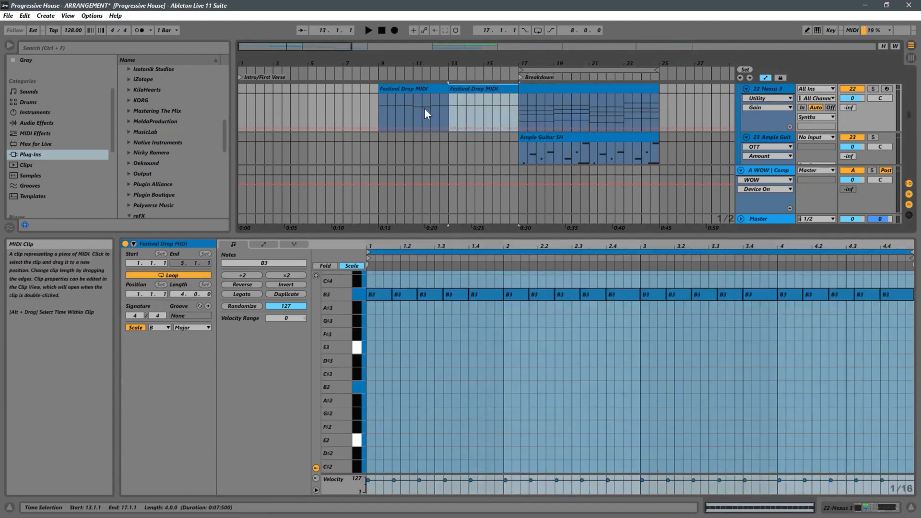
{"action": "left_click", "coordinate": [410, 94]}
{"action": "left_click_drag", "start_coordinate": [902, 310], "coordinate": [792, 338]}
{"action": "key", "text": "Up"}
{"action": "key", "text": "Up"}
{"action": "key", "text": "Up"}
{"action": "key", "text": "Up"}
{"action": "key", "text": "Up"}
{"action": "key", "text": "Down"}
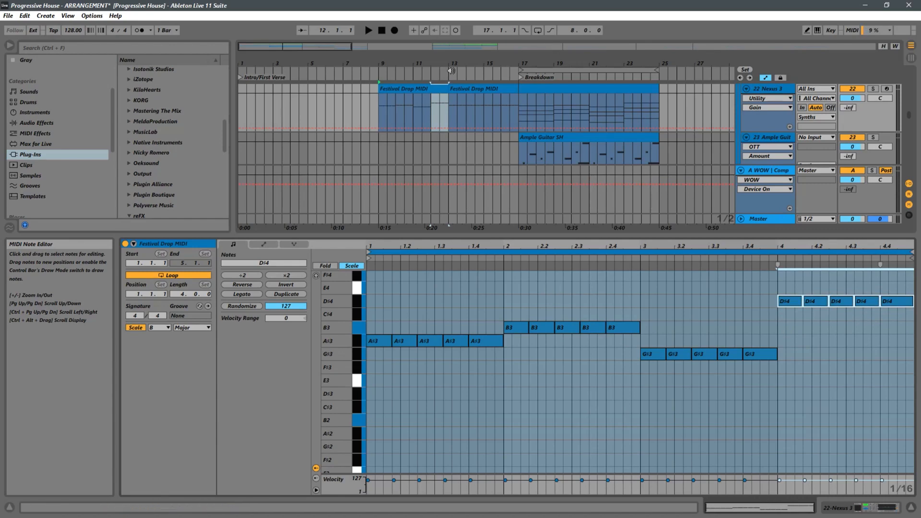
Play the revised melody from bar 9 and replace the bar 13 clip with a copy of the bar 9 clip
{"action": "left_click", "coordinate": [381, 110]}
{"action": "key", "text": "space"}
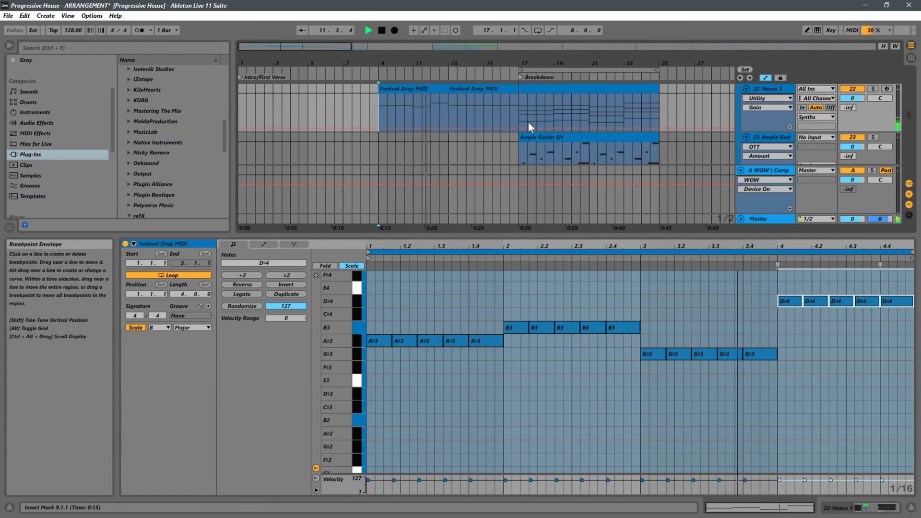
{"action": "left_click", "coordinate": [404, 91]}
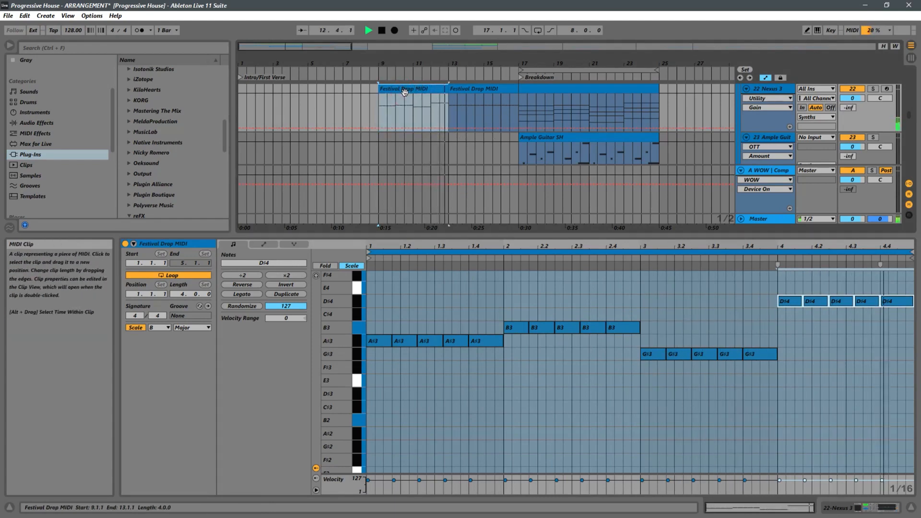
{"action": "key", "text": "Right"}
Play the arrangement from bar 9 to hear the revised Nexus 3 melody with the guitar and pad
{"action": "left_click", "coordinate": [377, 111]}
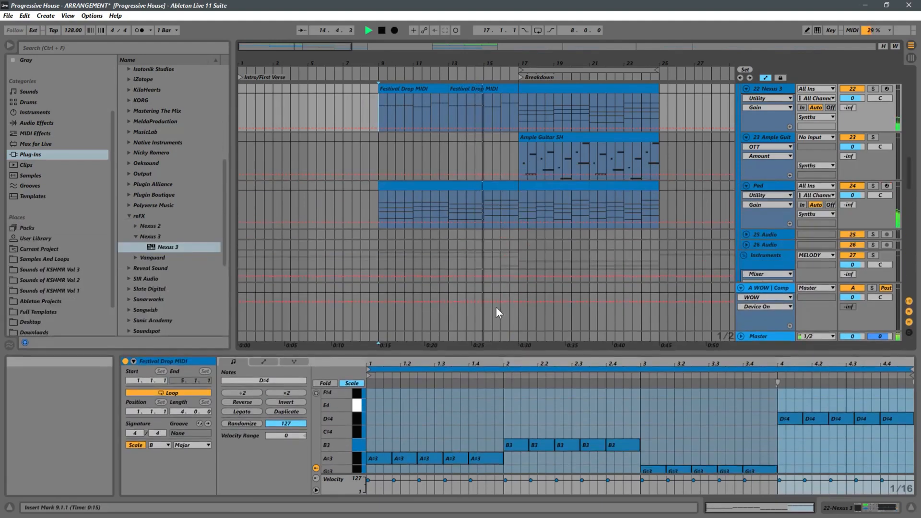
{"action": "scroll", "coordinate": [430, 180], "scroll_direction": "up", "scroll_amount": 3}
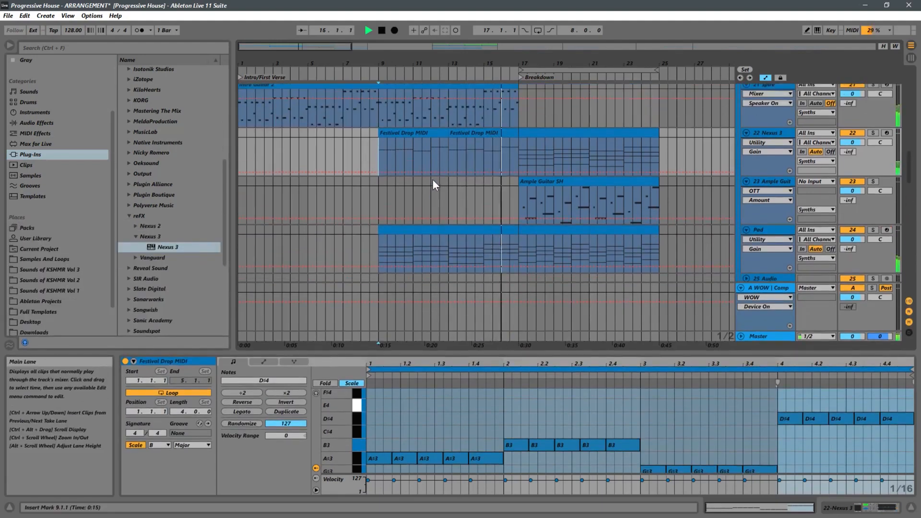
{"action": "key", "text": "space"}
{"action": "key", "text": "space"}
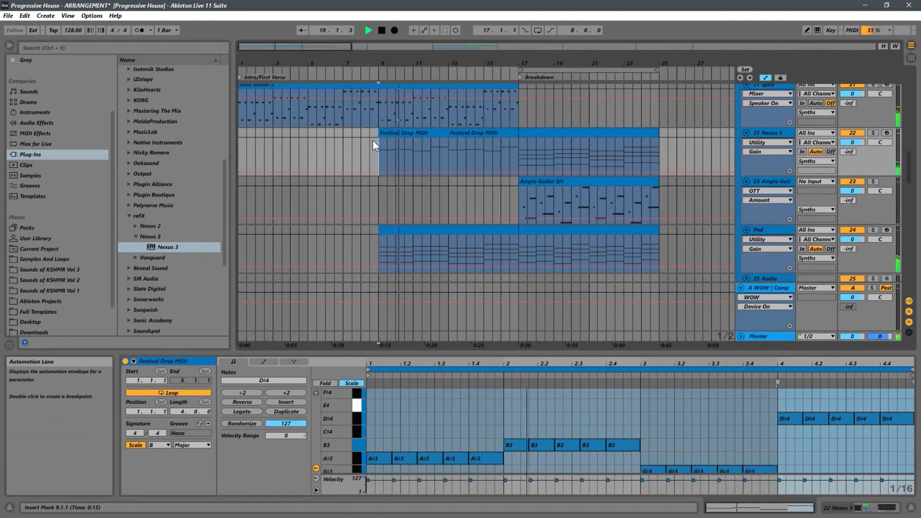
{"action": "key", "text": "space"}
Stretch all the notes in the Nexus 3 track's bar 9 clip to twice their original length and start playback
{"action": "left_click", "coordinate": [394, 137]}
{"action": "left_click", "coordinate": [426, 423]}
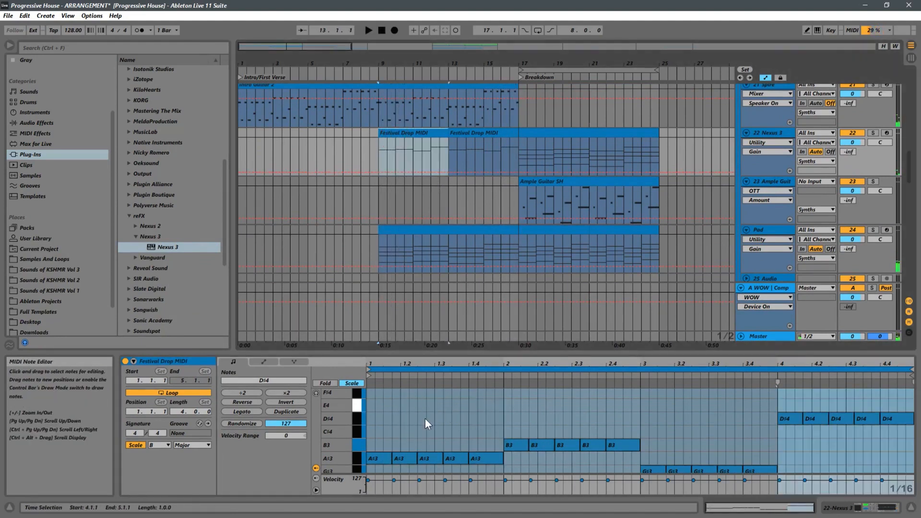
{"action": "key", "text": "ctrl+a"}
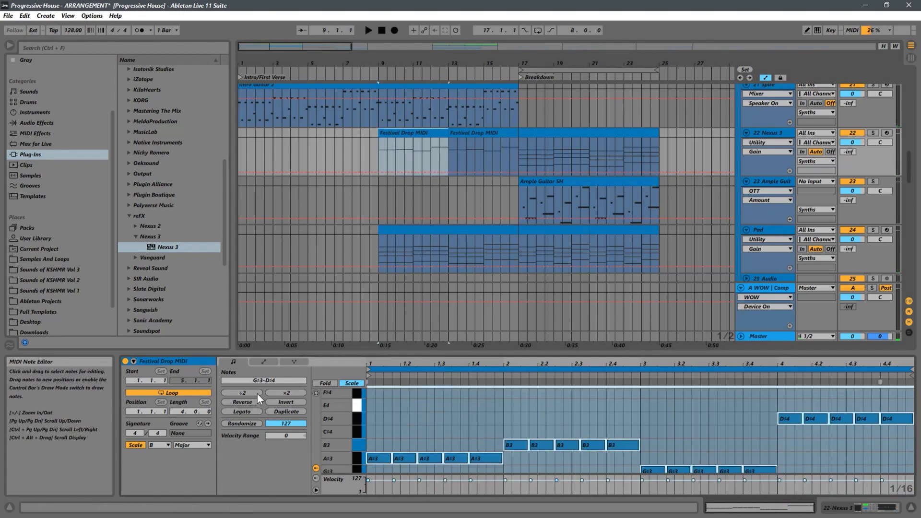
{"action": "left_click", "coordinate": [244, 392]}
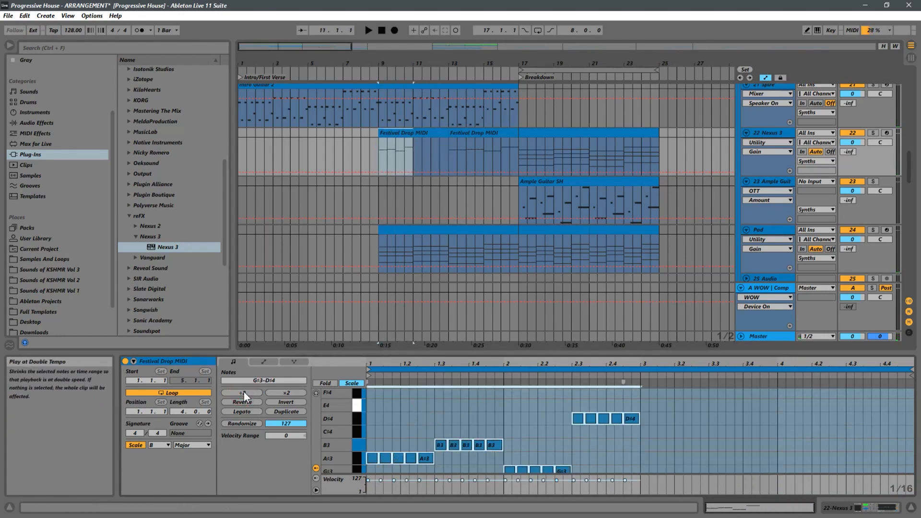
{"action": "left_click", "coordinate": [285, 392]}
{"action": "key", "text": "space"}
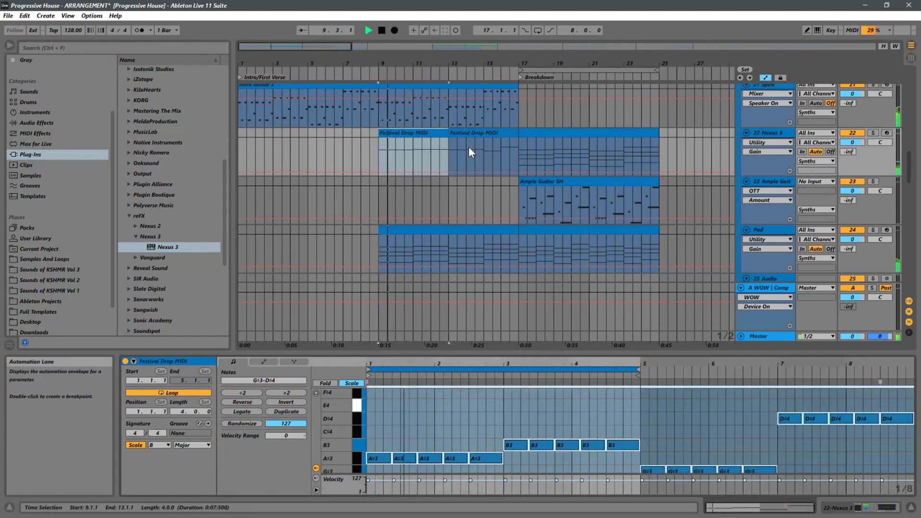
Extend the Nexus 3 track's bar 9 clip to bar 17 and set its loop length to 8 bars
{"action": "left_click_drag", "start_coordinate": [447, 133], "coordinate": [517, 134]}
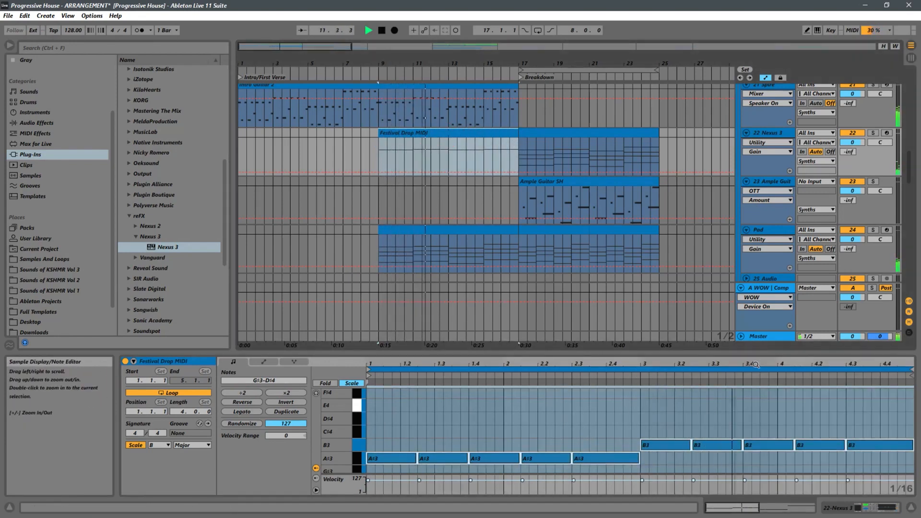
{"action": "key", "text": "space"}
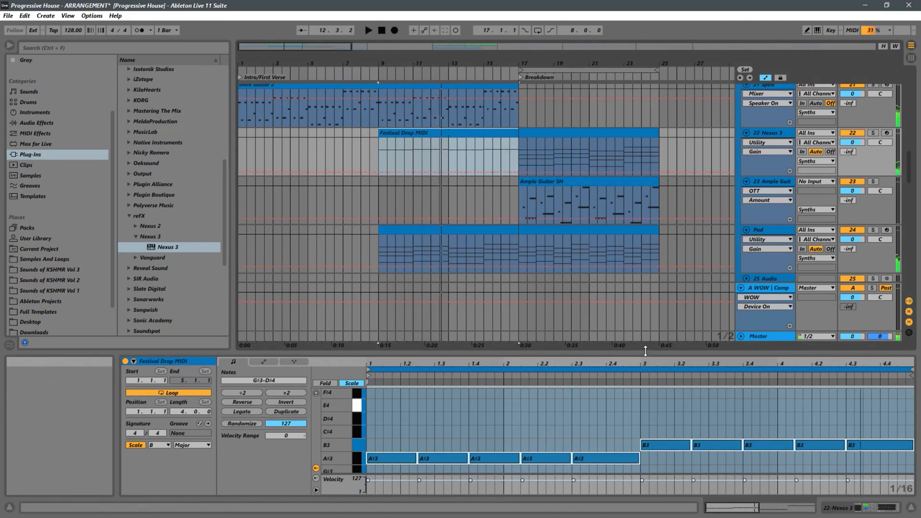
{"action": "left_click_drag", "start_coordinate": [643, 351], "coordinate": [914, 366]}
{"action": "double_click", "coordinate": [637, 358]}
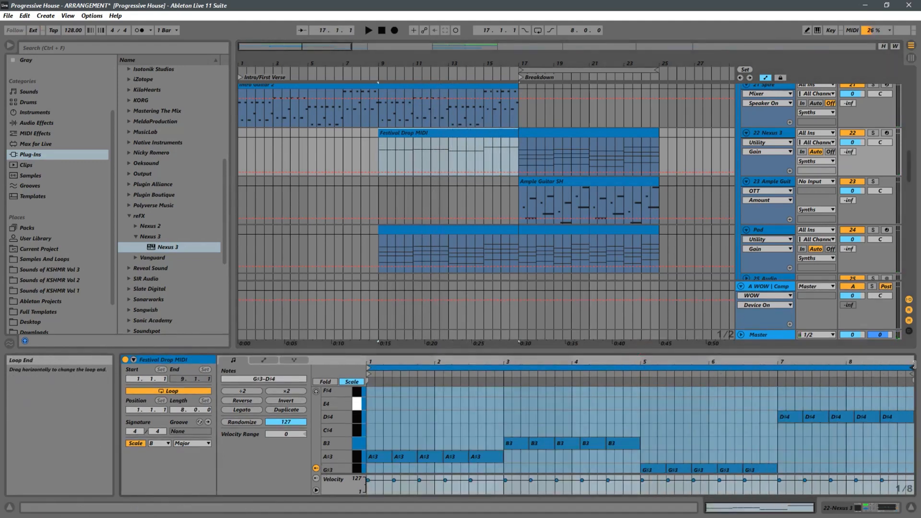
Play the stretched melody, soloing the Nexus 3 track briefly, and set its Utility gain to -18.9 dB
{"action": "key", "text": "space"}
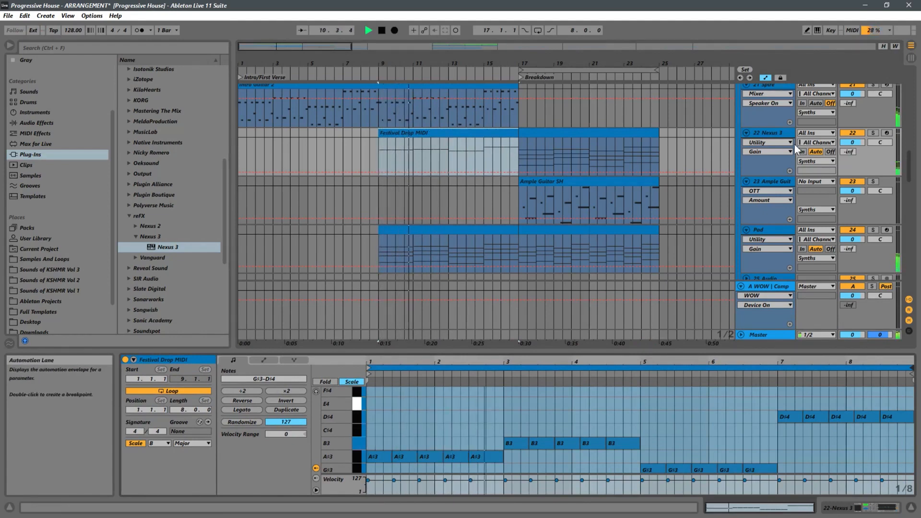
{"action": "left_click", "coordinate": [873, 132]}
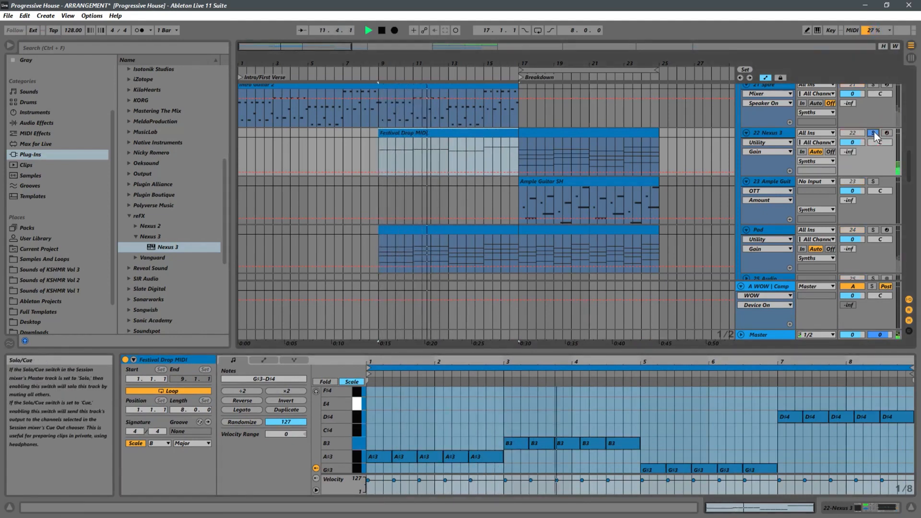
{"action": "double_click", "coordinate": [776, 134]}
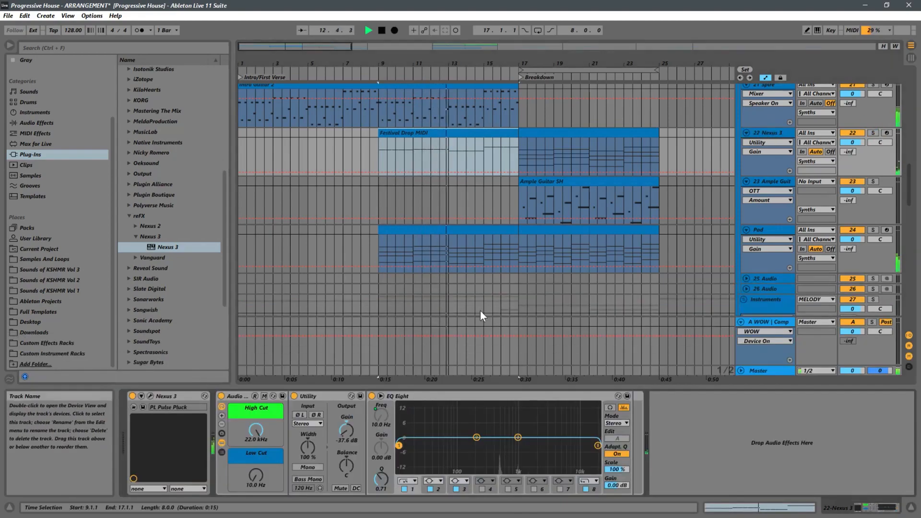
{"action": "key", "text": "space"}
{"action": "key", "text": "space"}
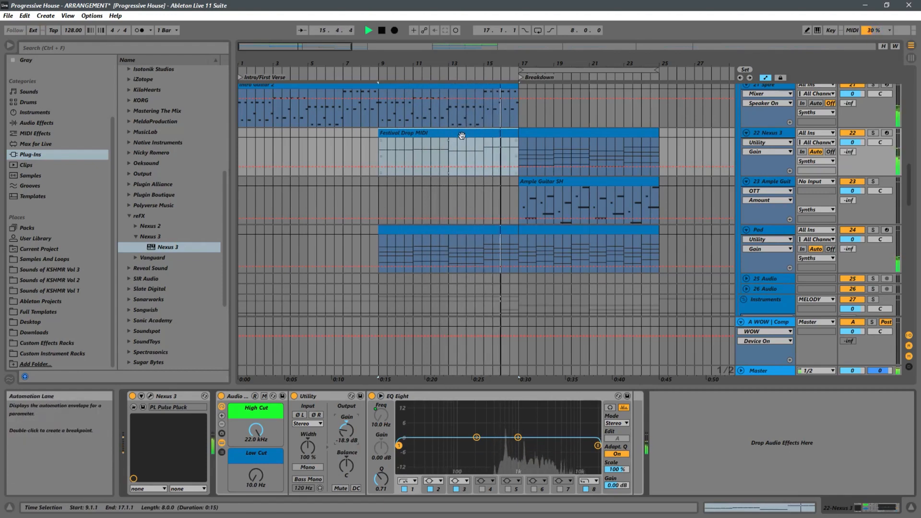
Delete the Nexus 3 track's bar 17 chord clip and set its Utility gain to -23.0 dB while playing from bar 9
{"action": "left_click", "coordinate": [573, 133]}
{"action": "key", "text": "Delete"}
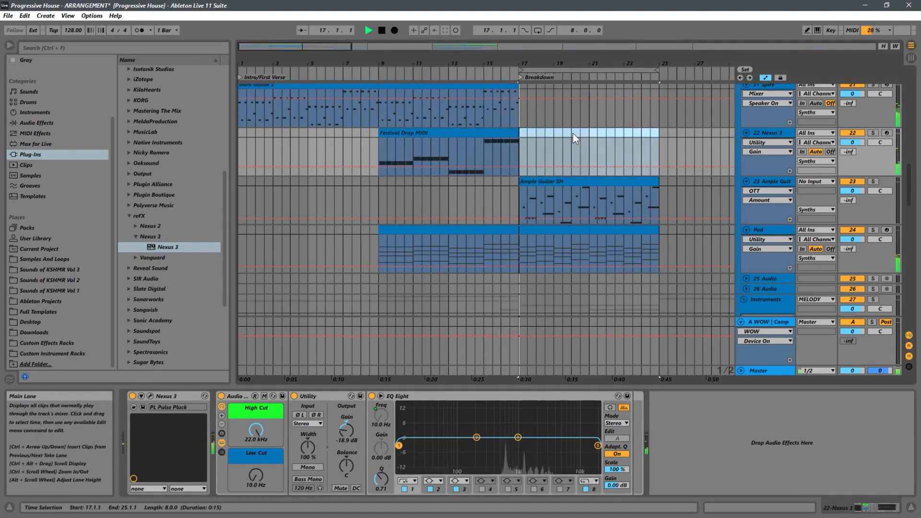
{"action": "left_click", "coordinate": [380, 152]}
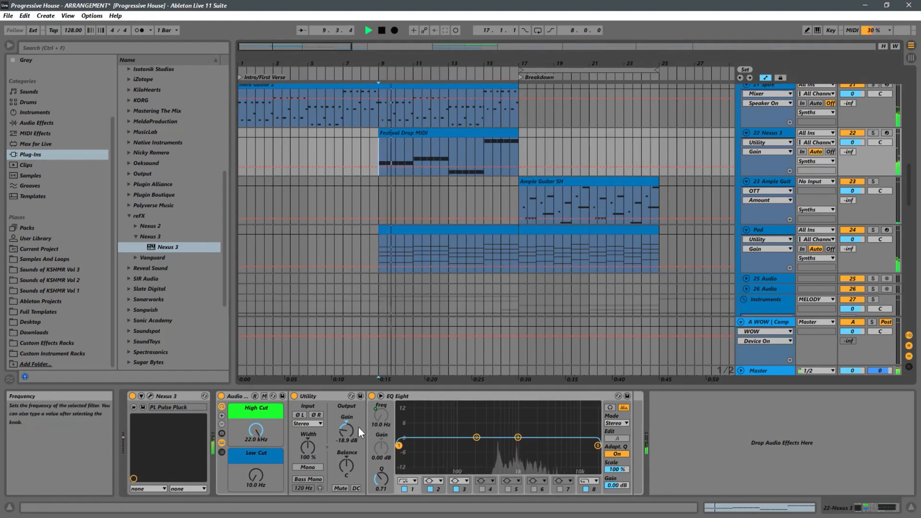
{"action": "left_click_drag", "start_coordinate": [347, 430], "coordinate": [347, 433]}
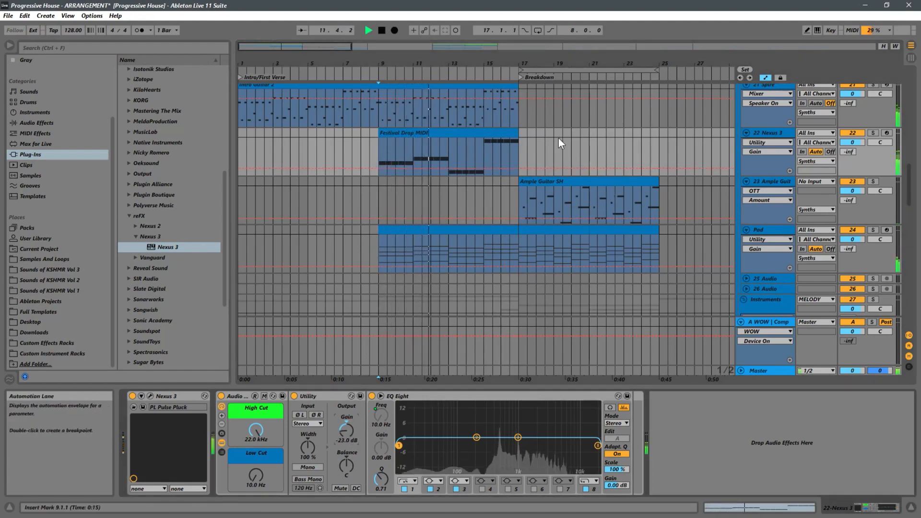
{"action": "key", "text": "space"}
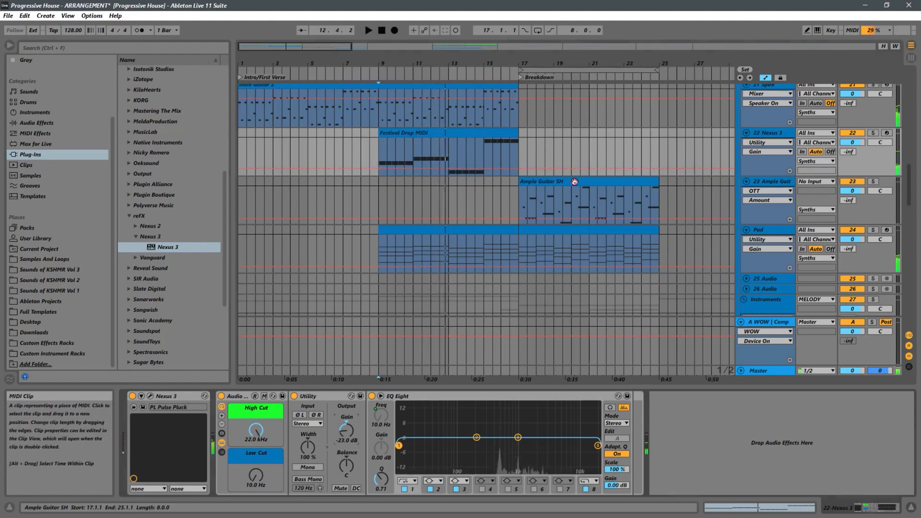
Try a copy of the Ample Guitar SH clip at bar 9 on the Nexus 3 track, listen to it and undo the copy
{"action": "left_click_drag", "start_coordinate": [544, 184], "coordinate": [403, 145]}
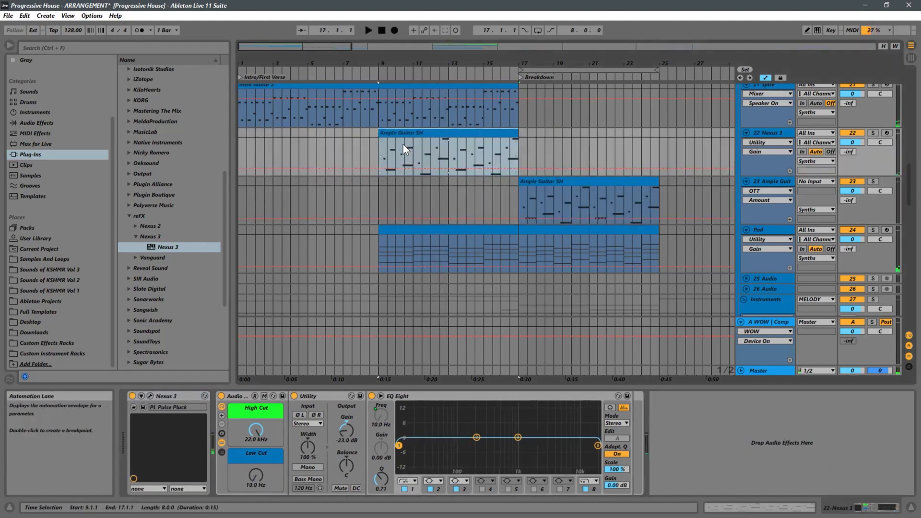
{"action": "left_click", "coordinate": [378, 152]}
{"action": "key", "text": "space"}
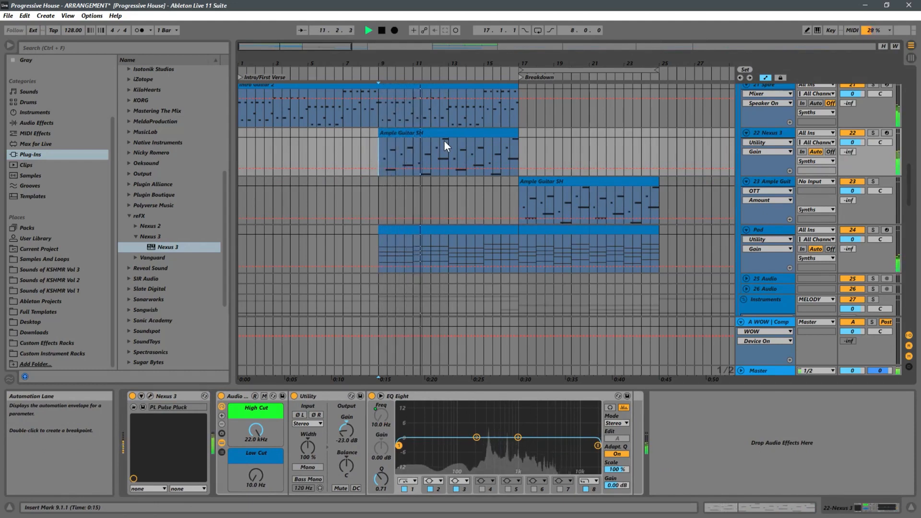
{"action": "key", "text": "ctrl+z"}
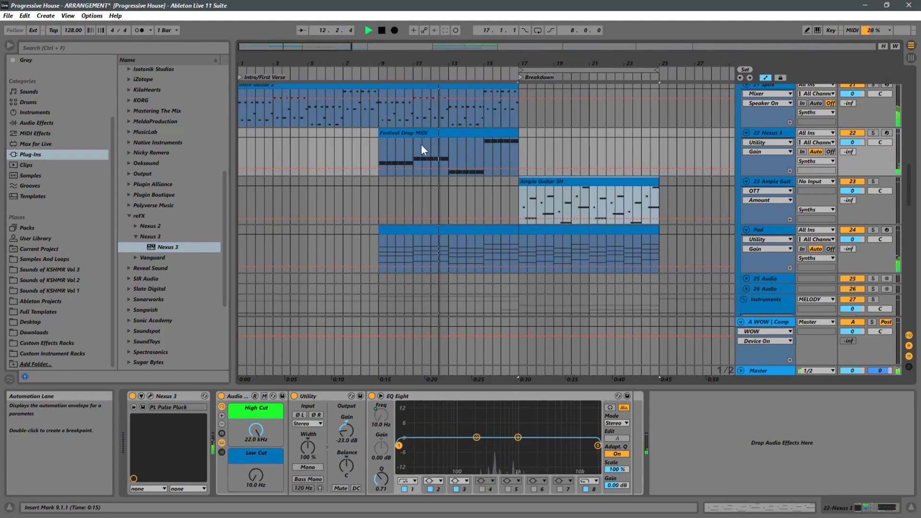
Play the arrangement from bar 9 to hear the eight-bar Nexus 3 melody with the guitar and pad
{"action": "left_click", "coordinate": [376, 153]}
{"action": "key", "text": "space"}
{"action": "key", "text": "space"}
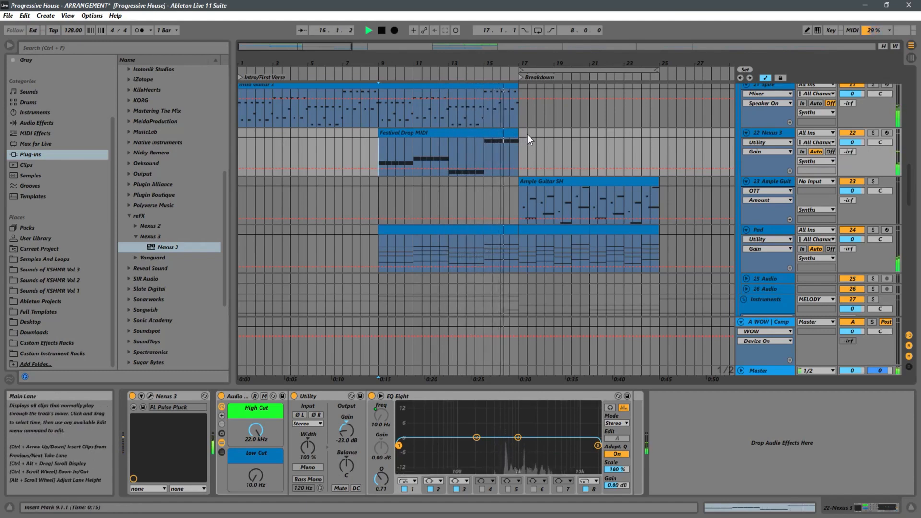
{"action": "key", "text": "space"}
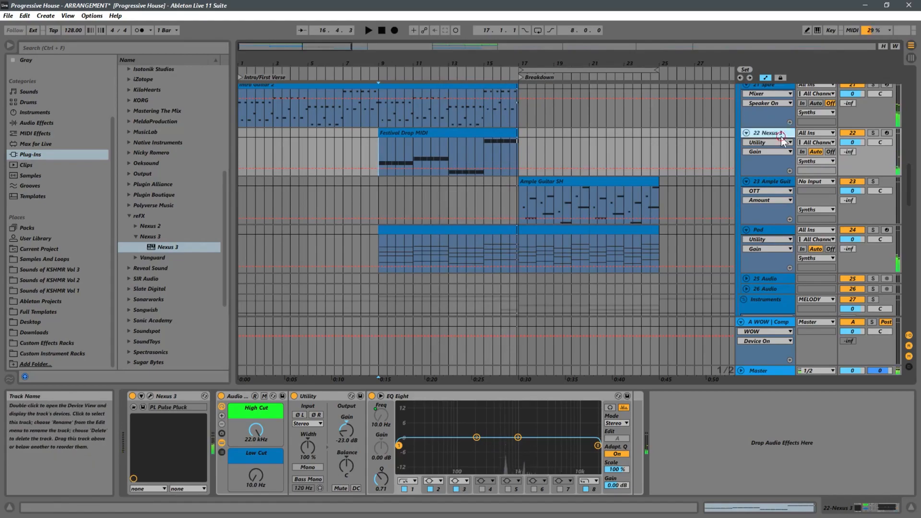